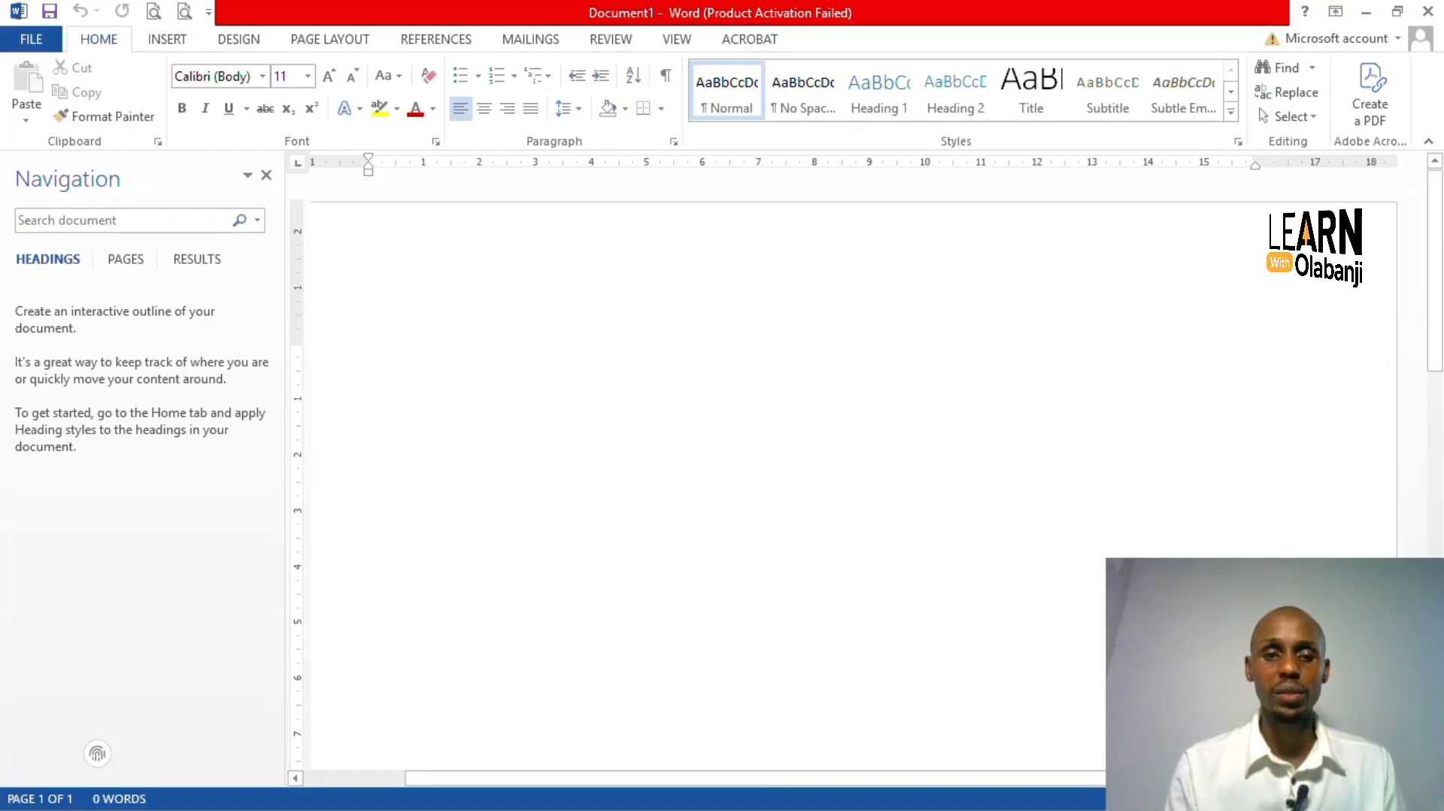
Write the sentence "Microsoft Word formatting makes my text stand out." at the start of the blank document
{"action": "type", "text": "M"}
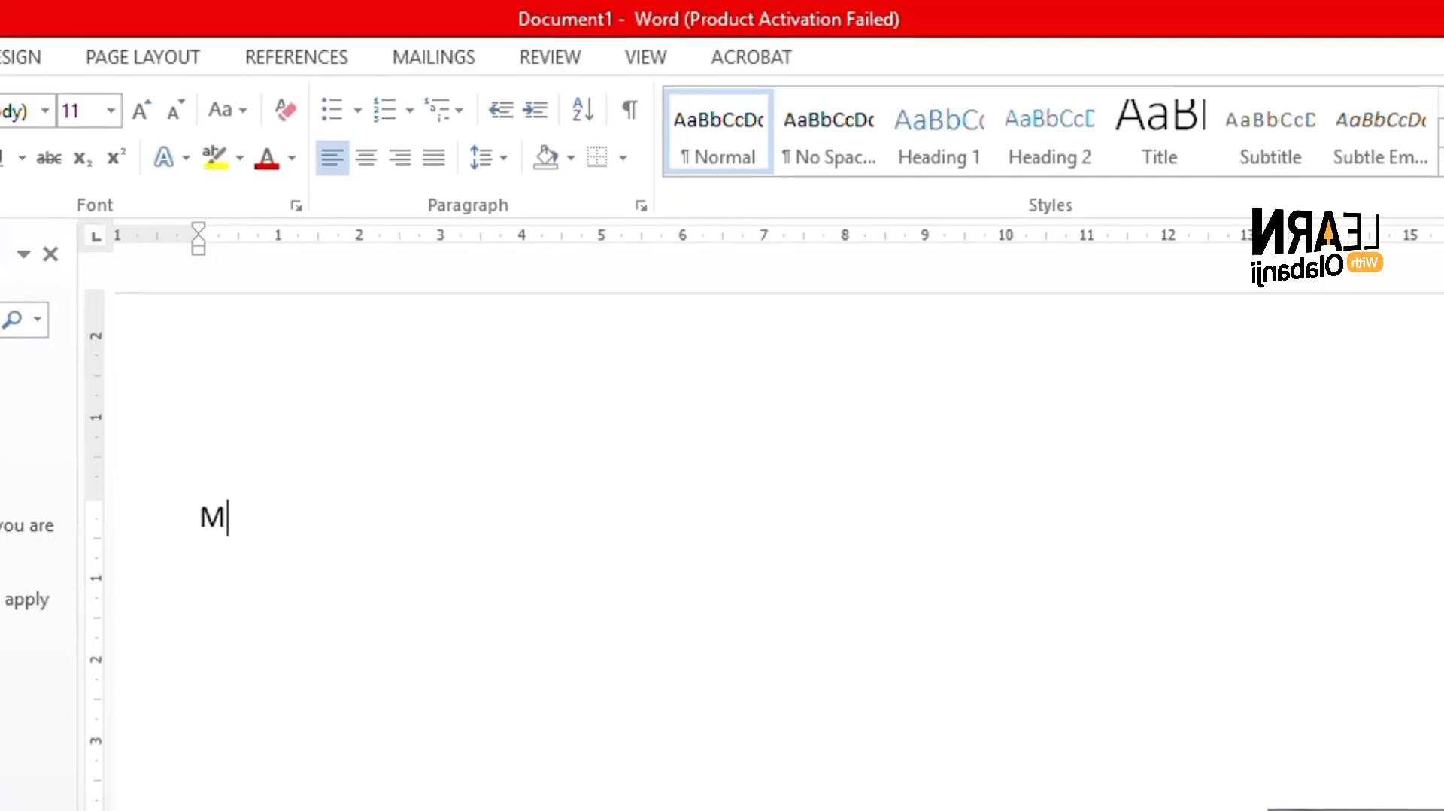
{"action": "type", "text": "ic"}
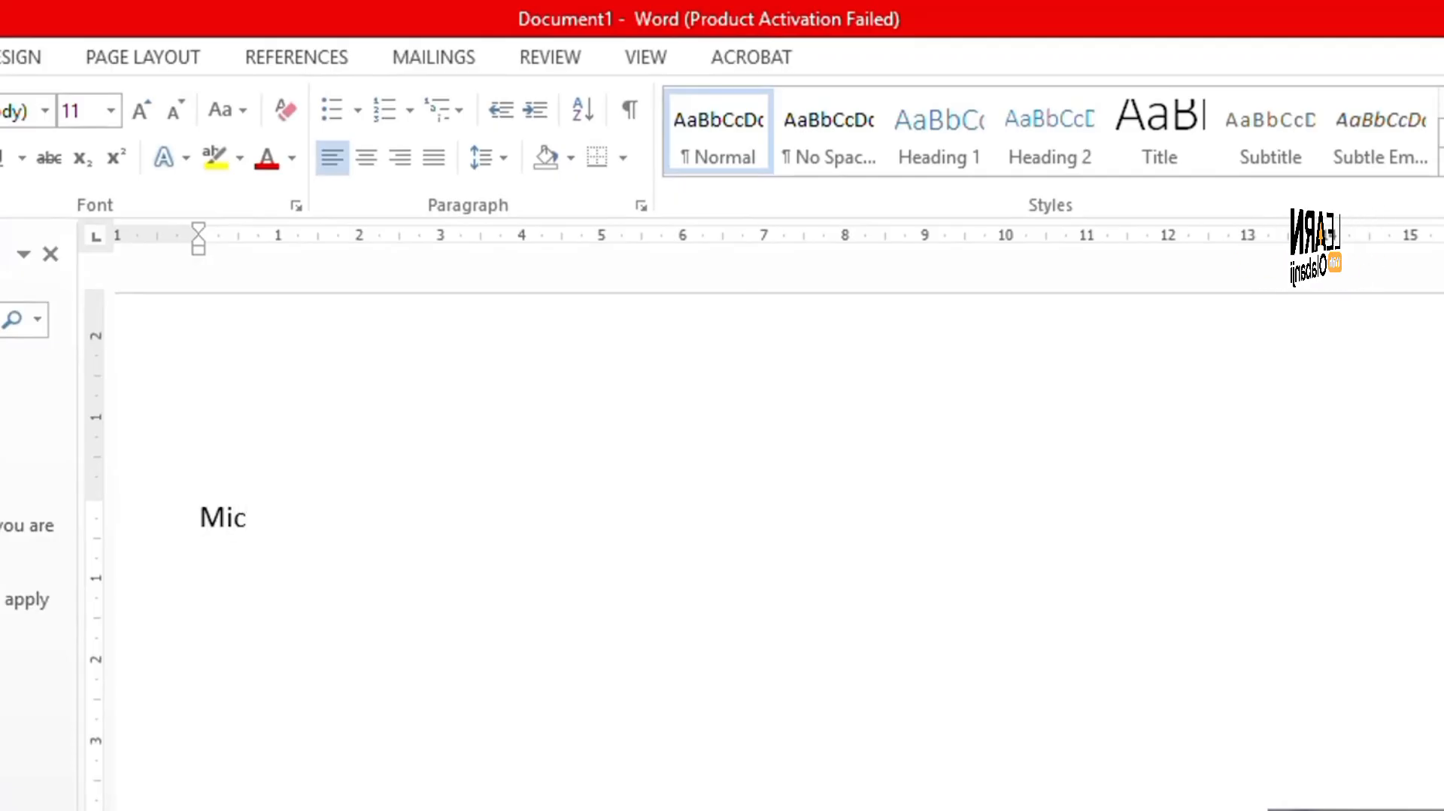
{"action": "type", "text": "rosoft Wor"}
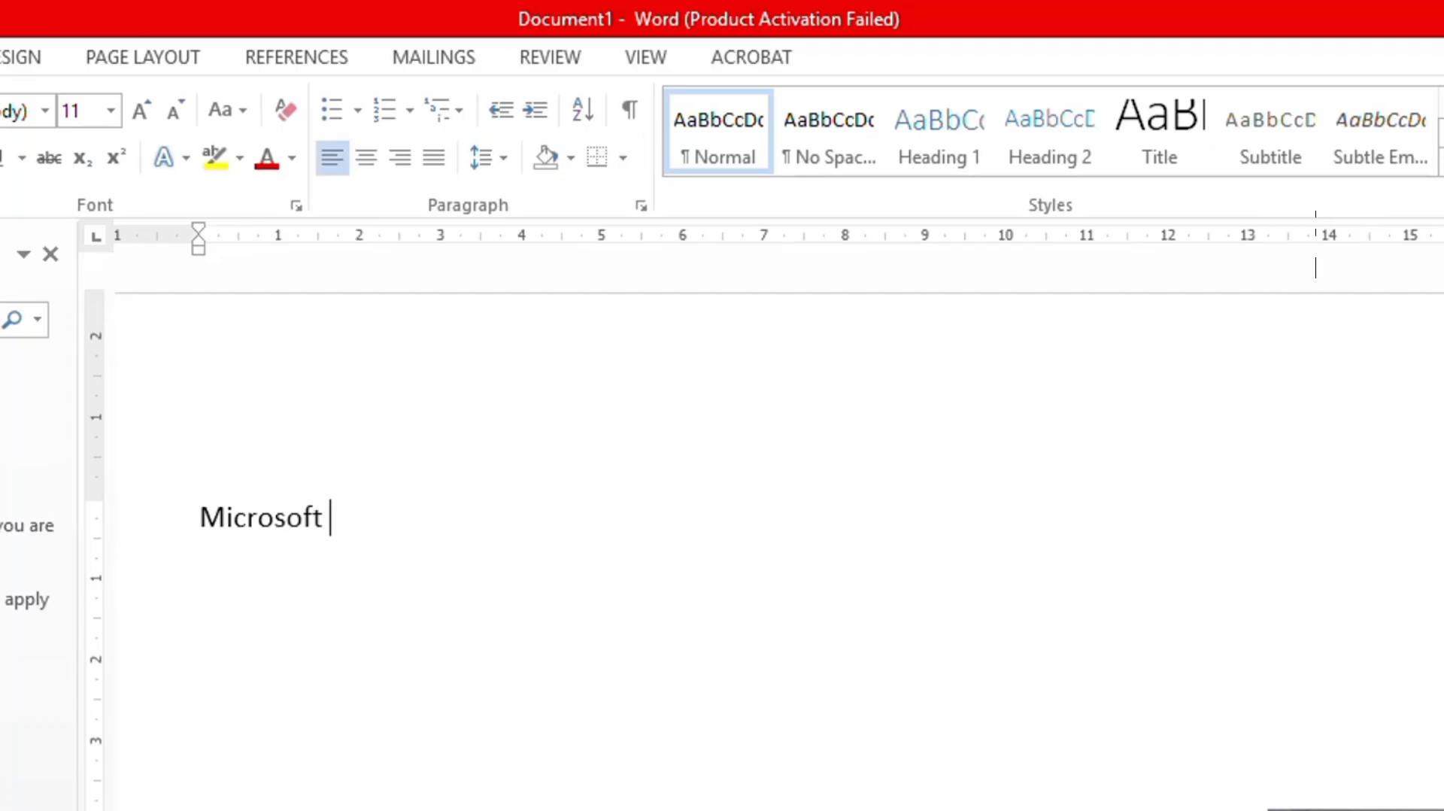
{"action": "type", "text": "d"}
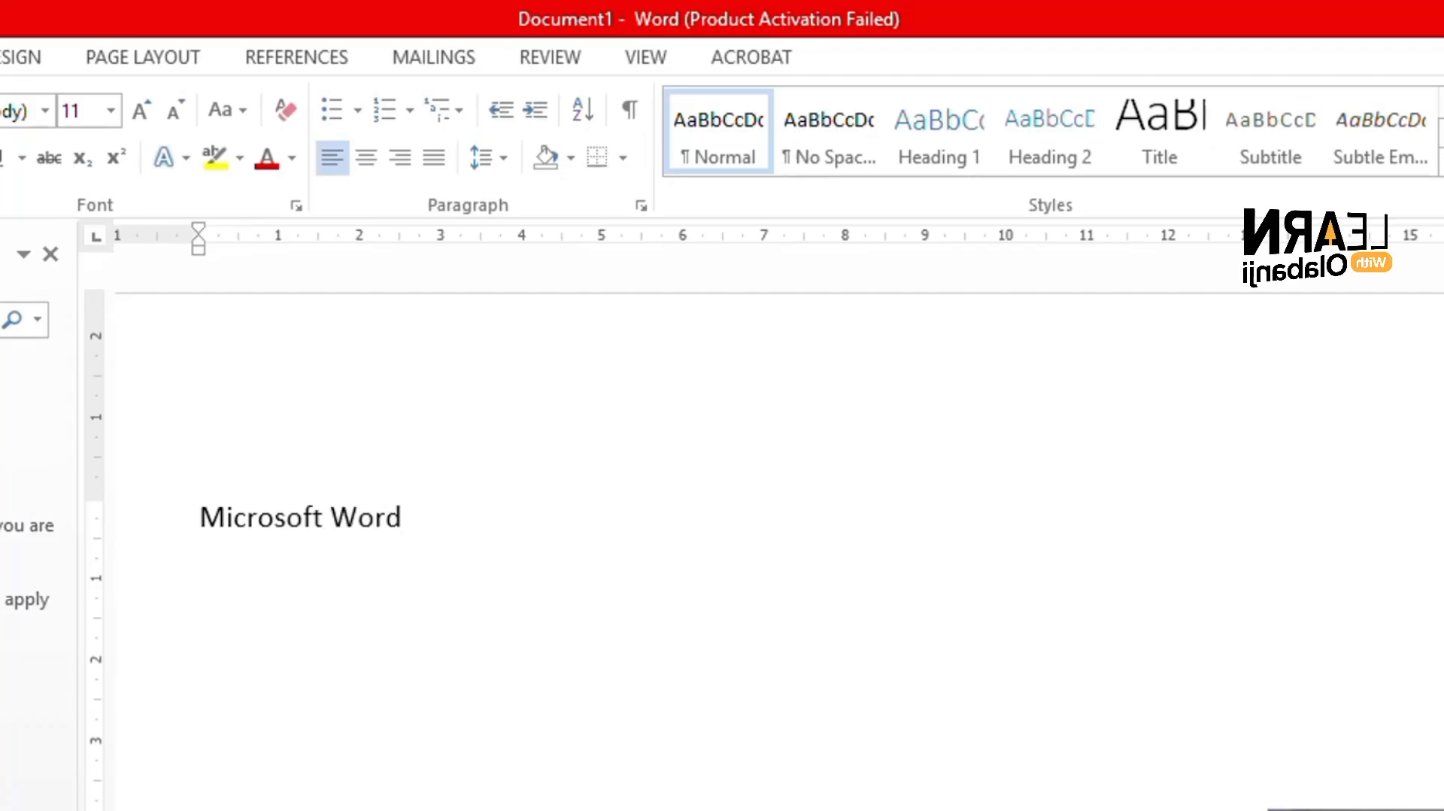
{"action": "type", "text": " forma"}
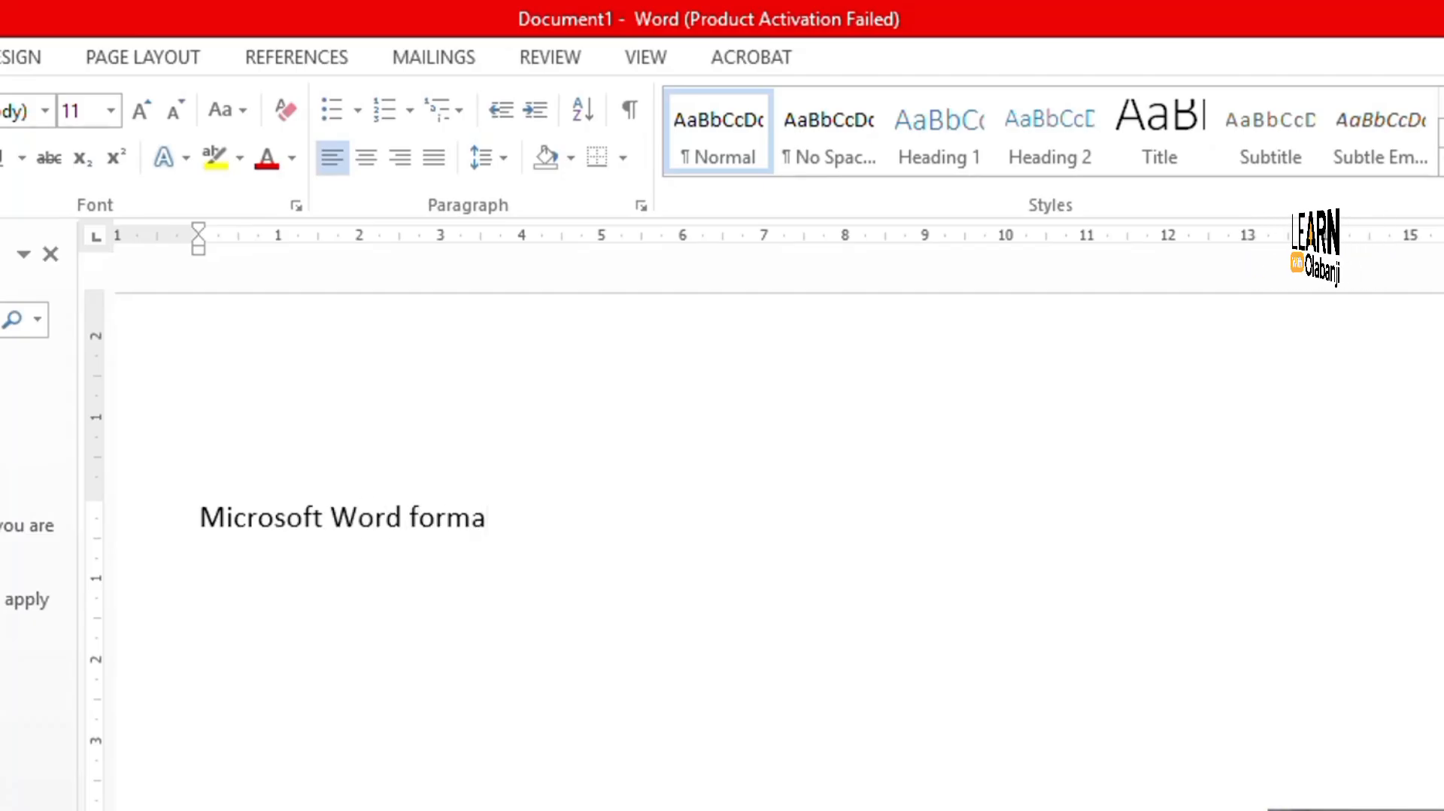
{"action": "type", "text": "tting"}
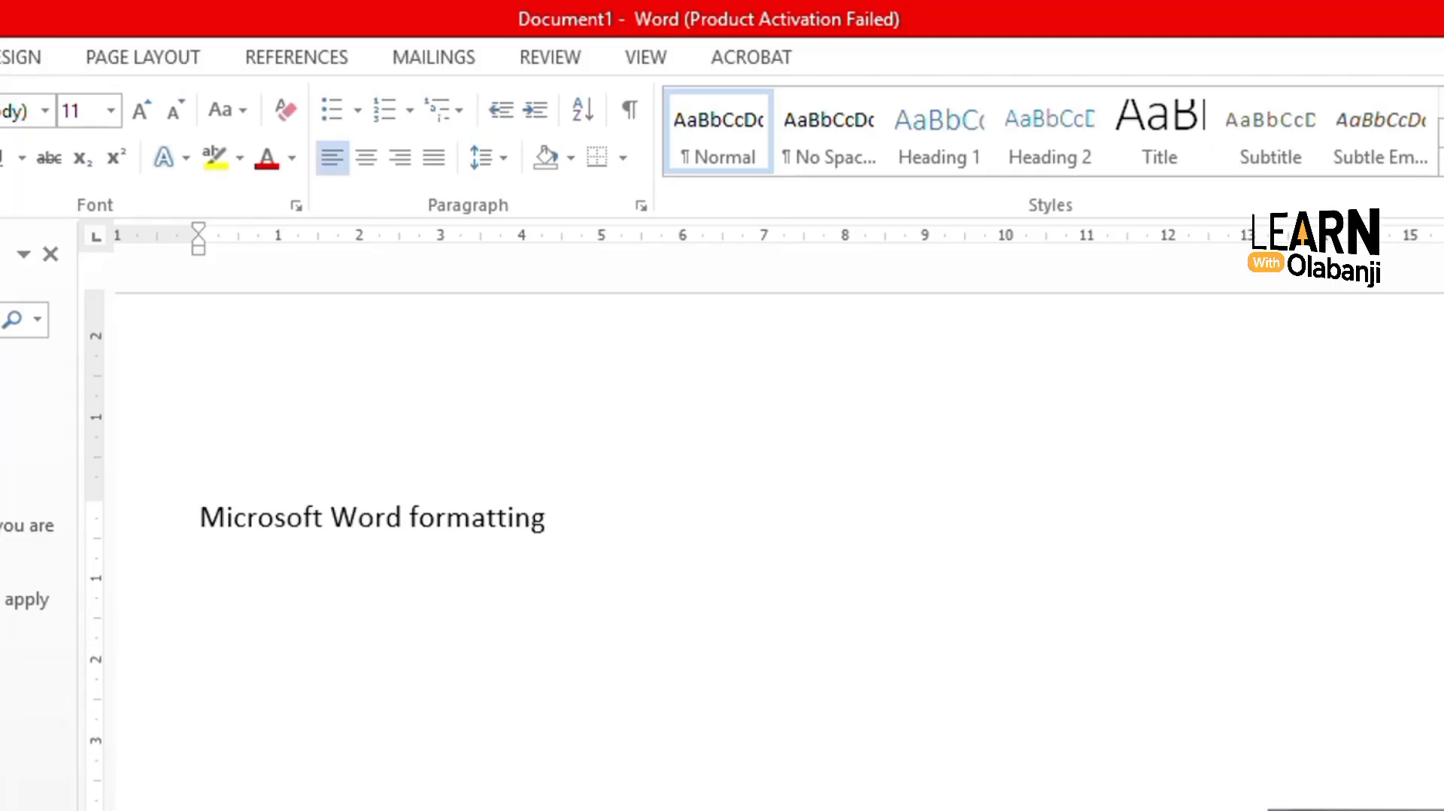
{"action": "type", "text": " makes m"}
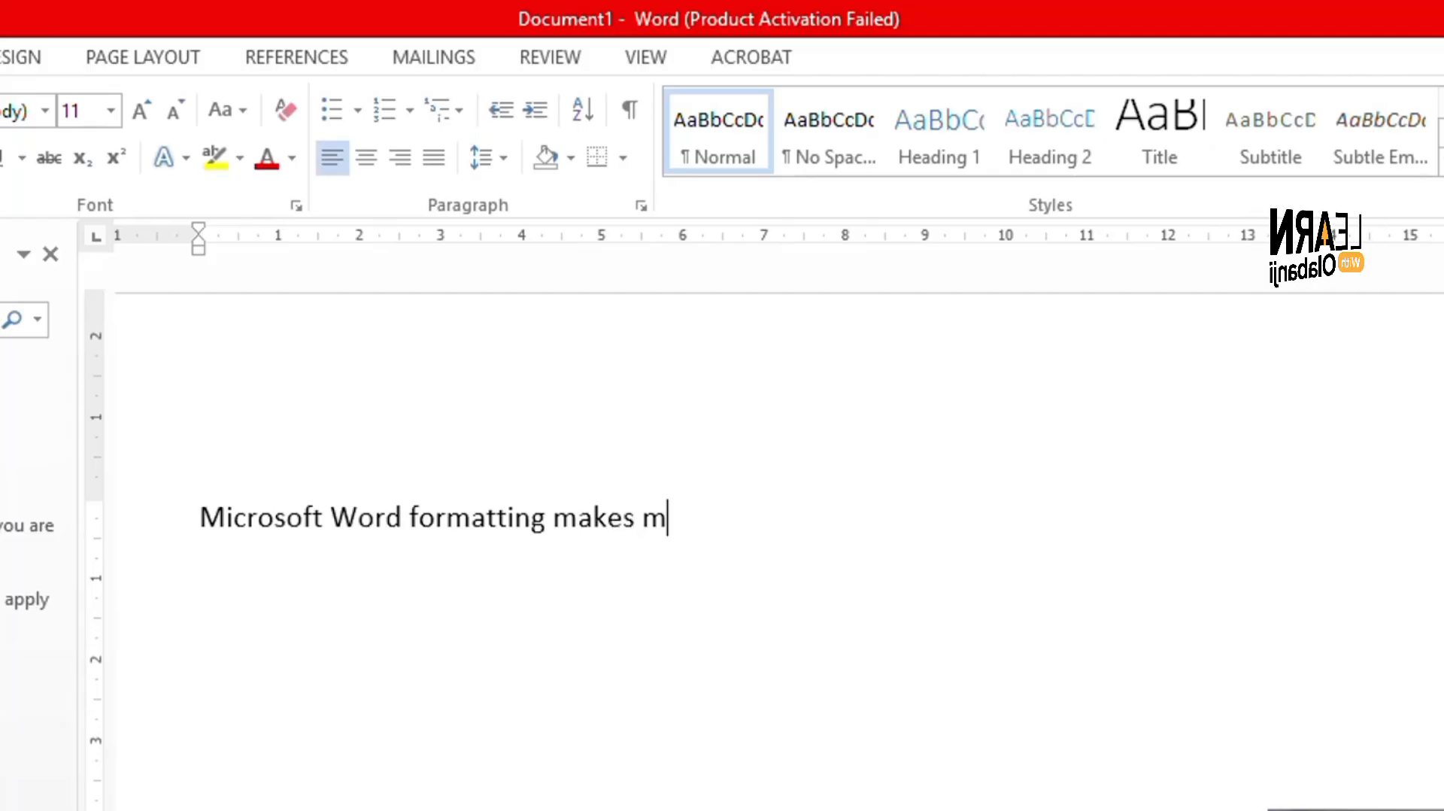
{"action": "type", "text": "y text"}
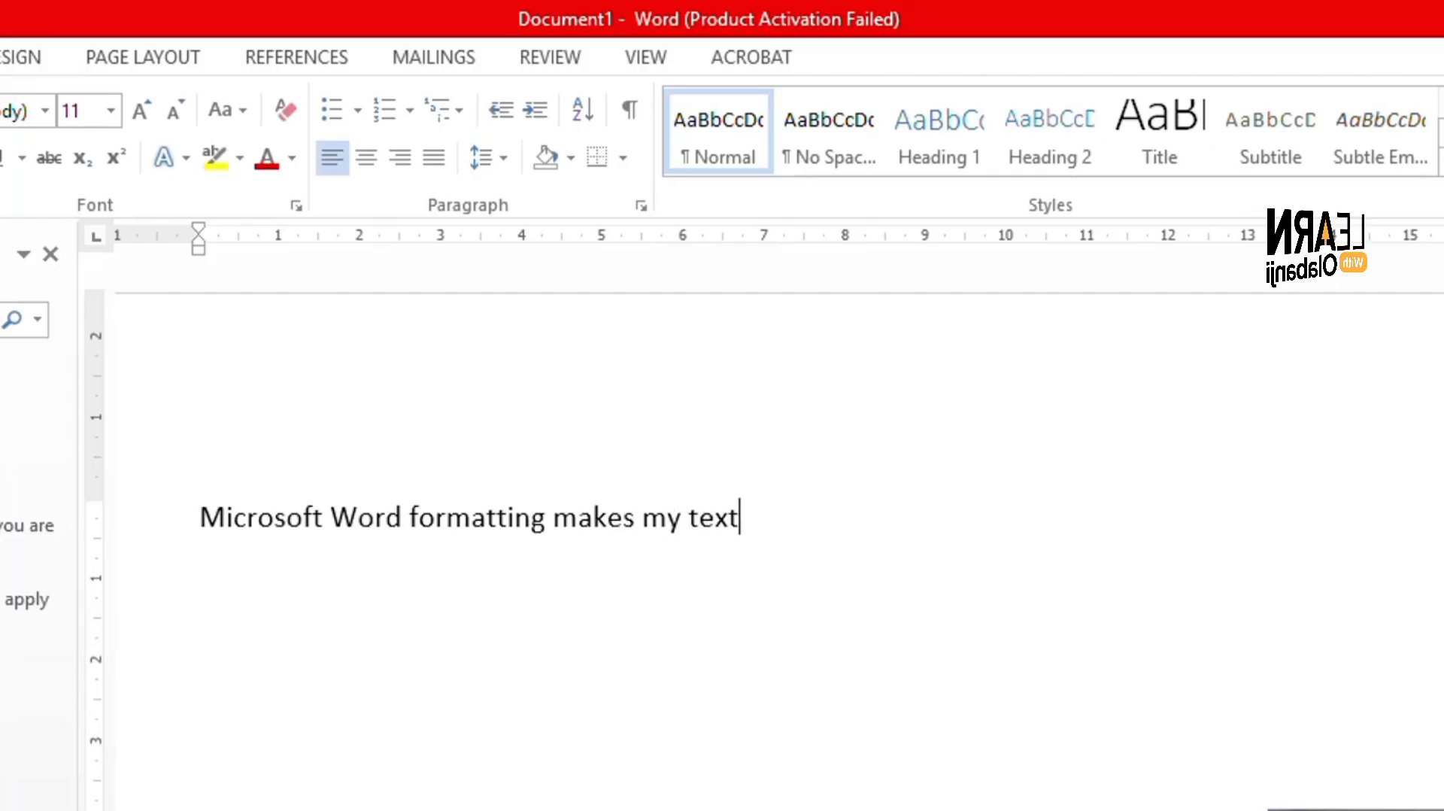
{"action": "type", "text": " stand o"}
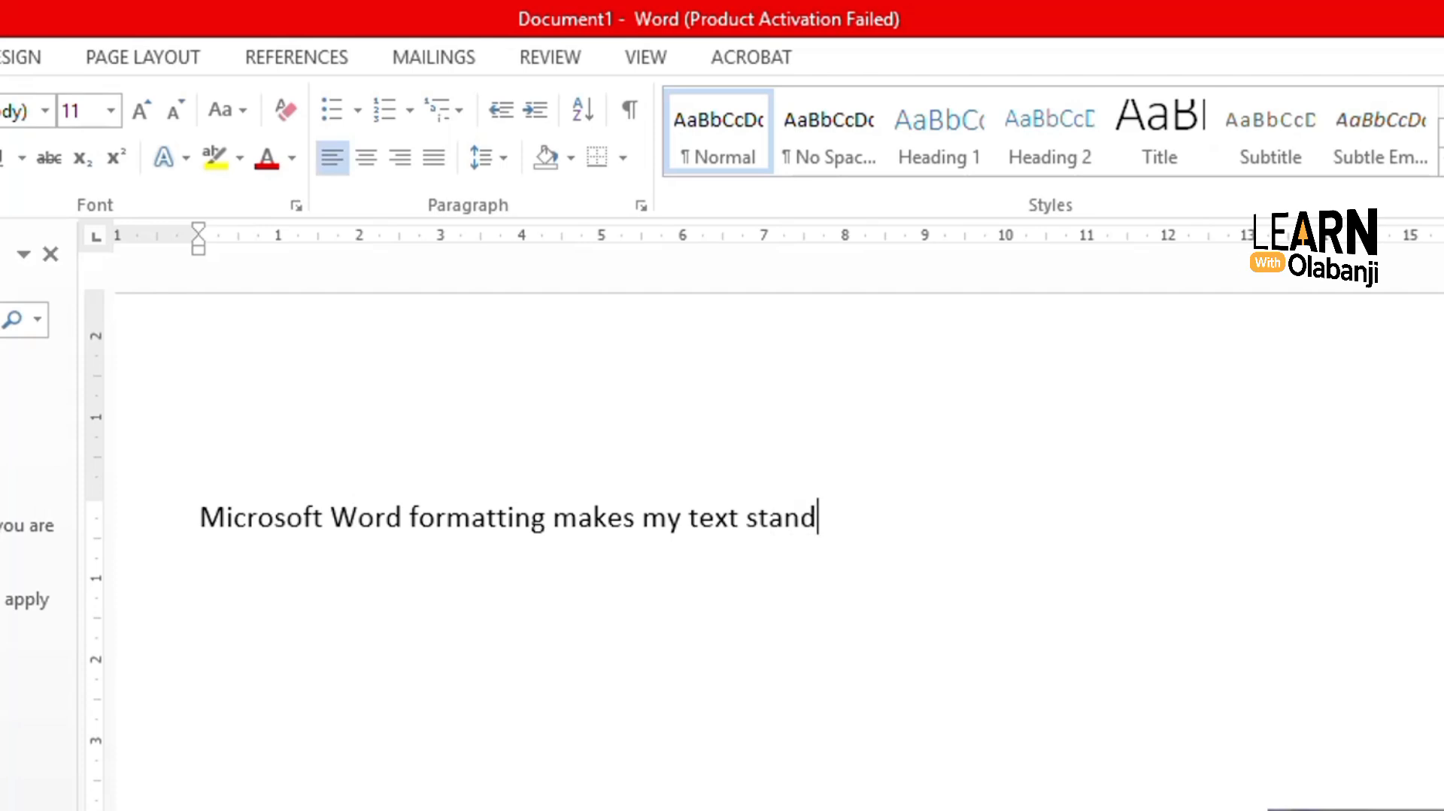
{"action": "type", "text": "ut."}
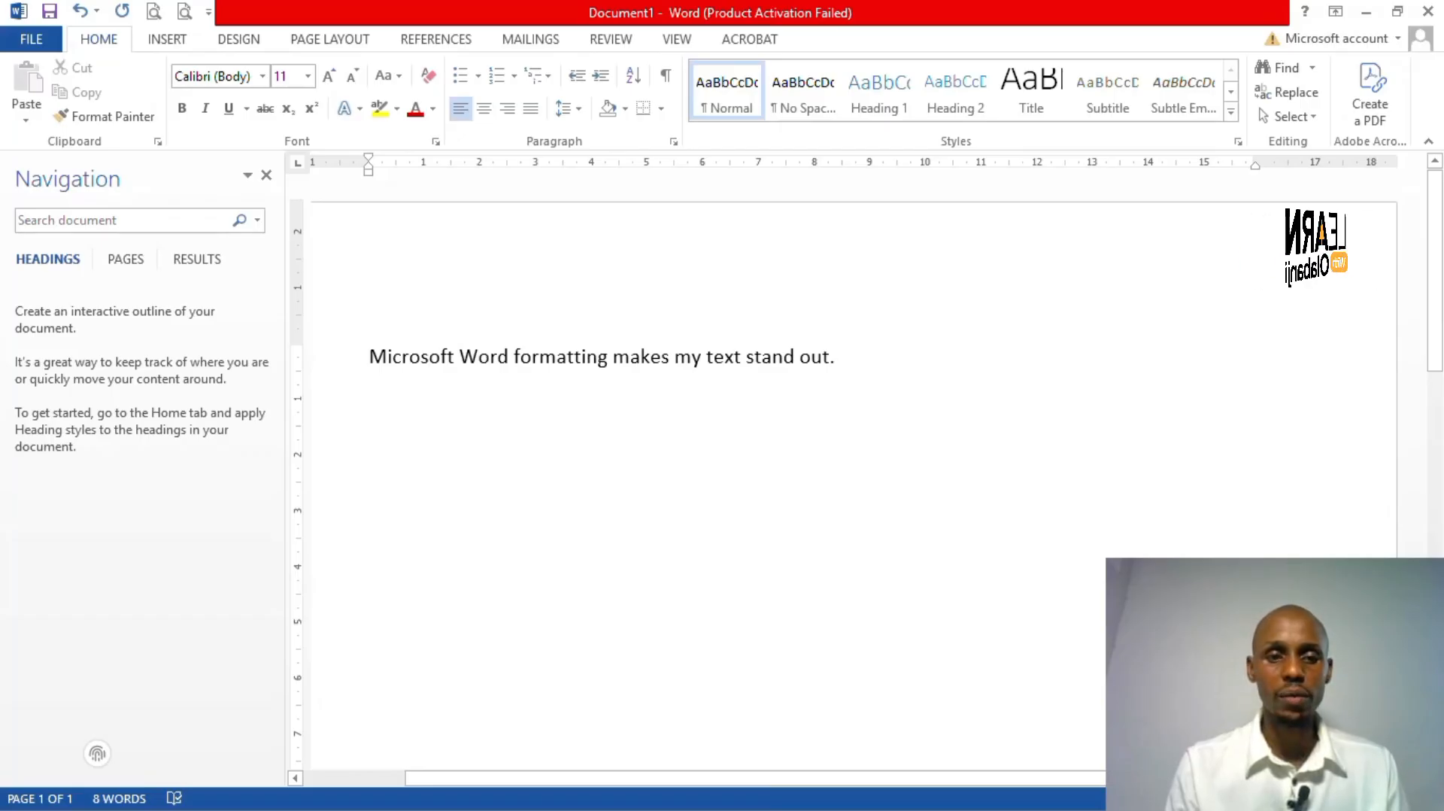
Select the whole sentence and set its font to Times New Roman
{"action": "left_click_drag", "start_coordinate": [370, 358], "coordinate": [844, 359]}
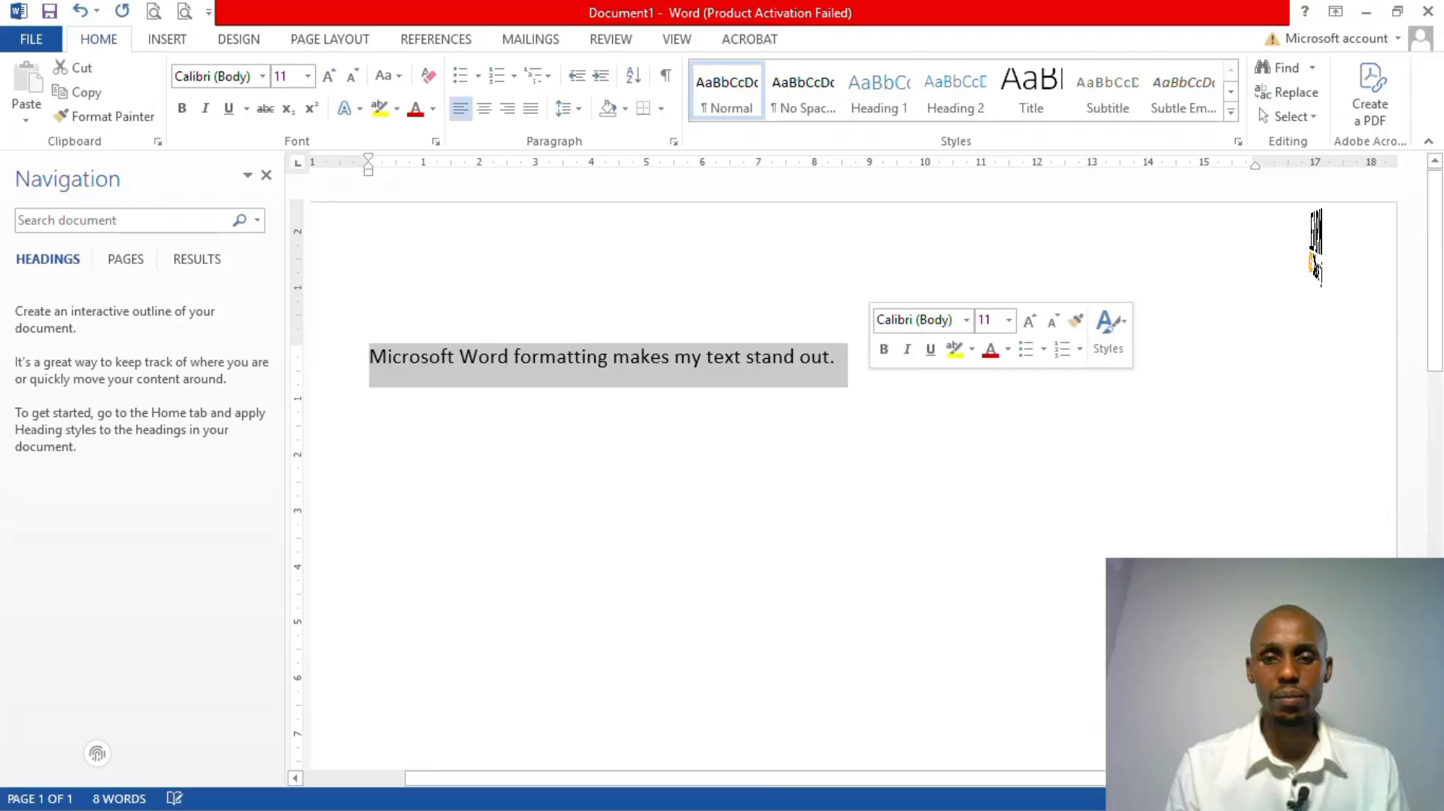
{"action": "left_click", "coordinate": [371, 358]}
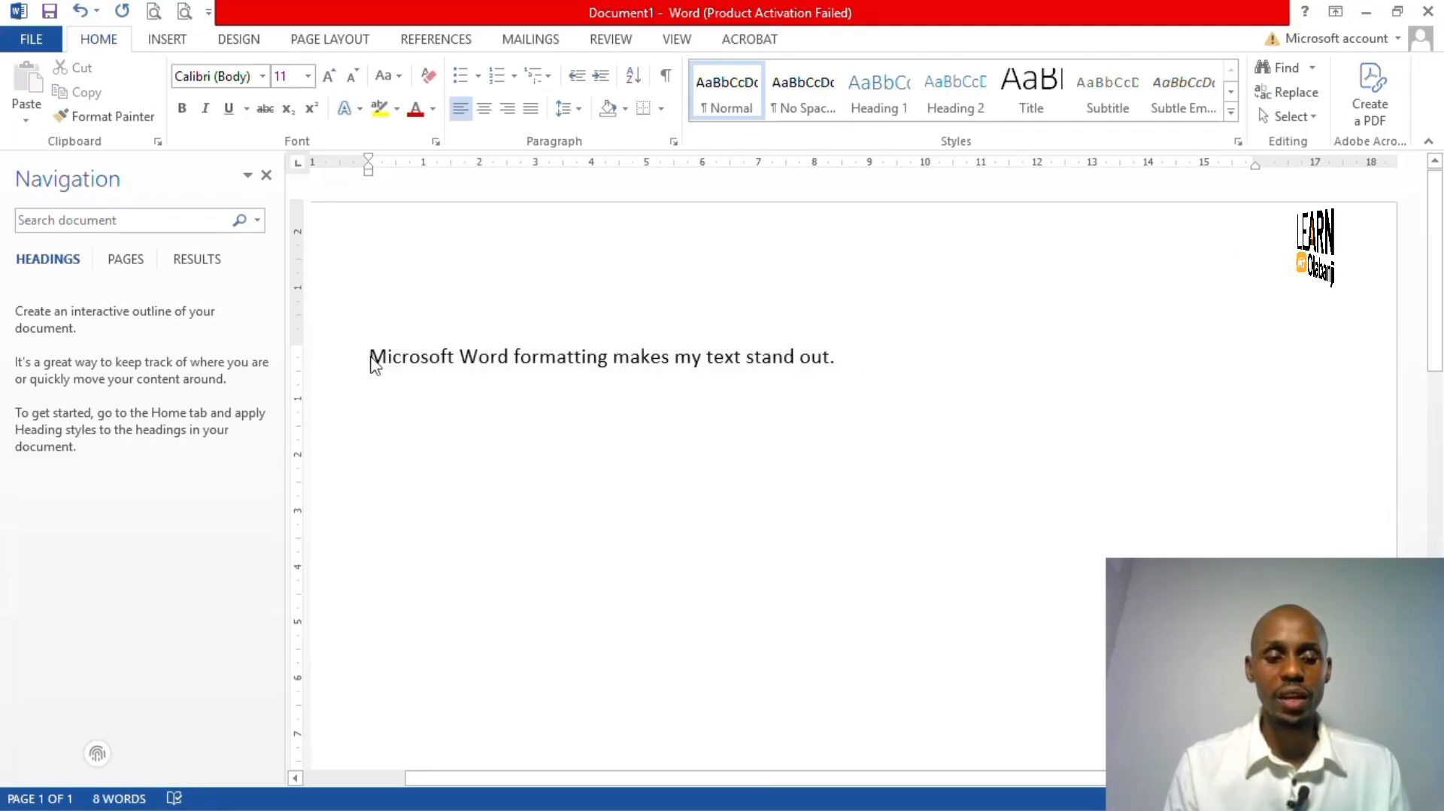
{"action": "key", "text": "shift+Right"}
{"action": "key", "text": "shift+Right"}
{"action": "key", "text": "shift+Right"}
{"action": "key", "text": "shift+Right"}
{"action": "key", "text": "shift+Right"}
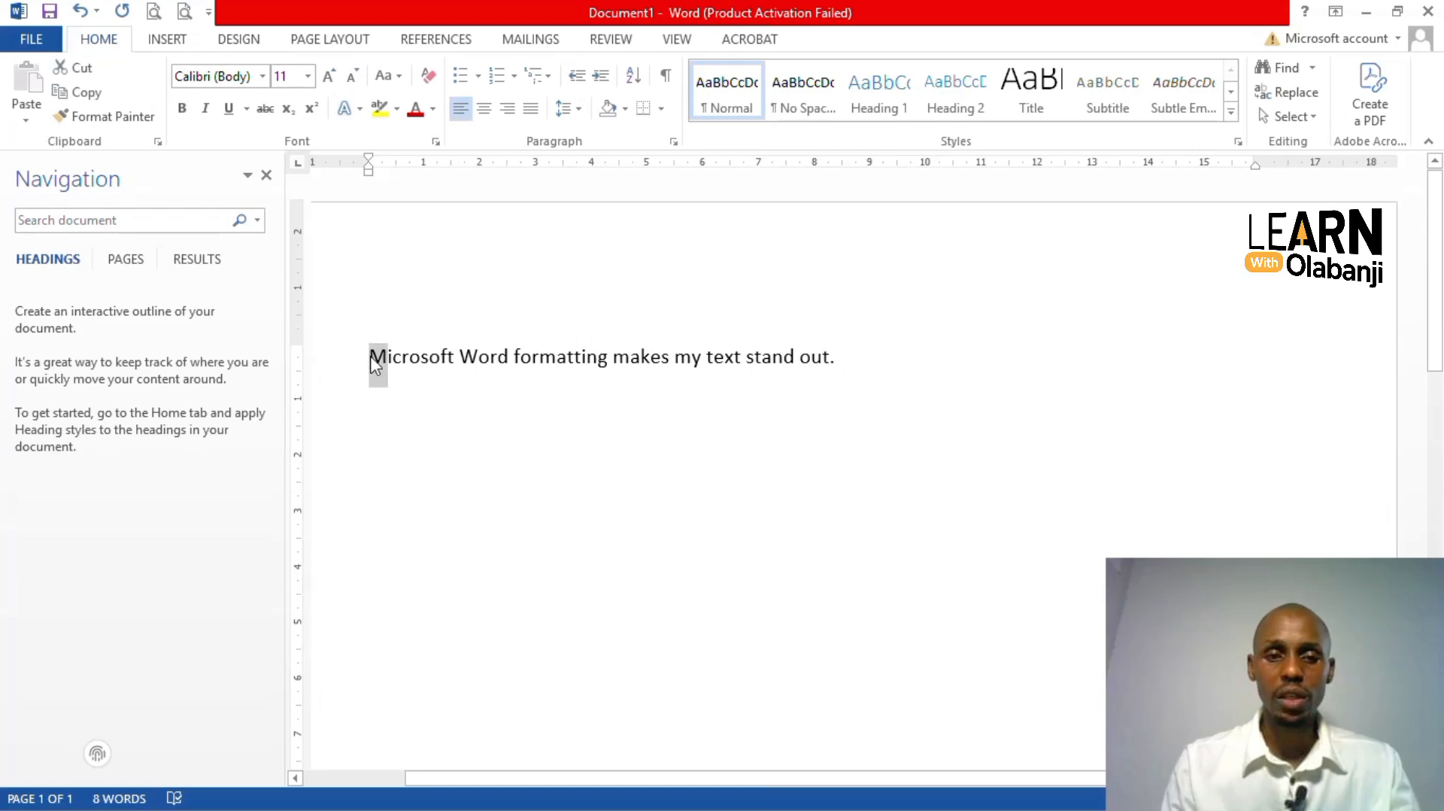
{"action": "key", "text": "shift+Right"}
{"action": "key", "text": "shift+Right"}
{"action": "key", "text": "shift+Right"}
{"action": "key", "text": "shift+Right"}
{"action": "key", "text": "shift+Right"}
{"action": "key", "text": "shift+Right"}
{"action": "key", "text": "shift+Right"}
{"action": "key", "text": "shift+Right"}
{"action": "key", "text": "shift+Right"}
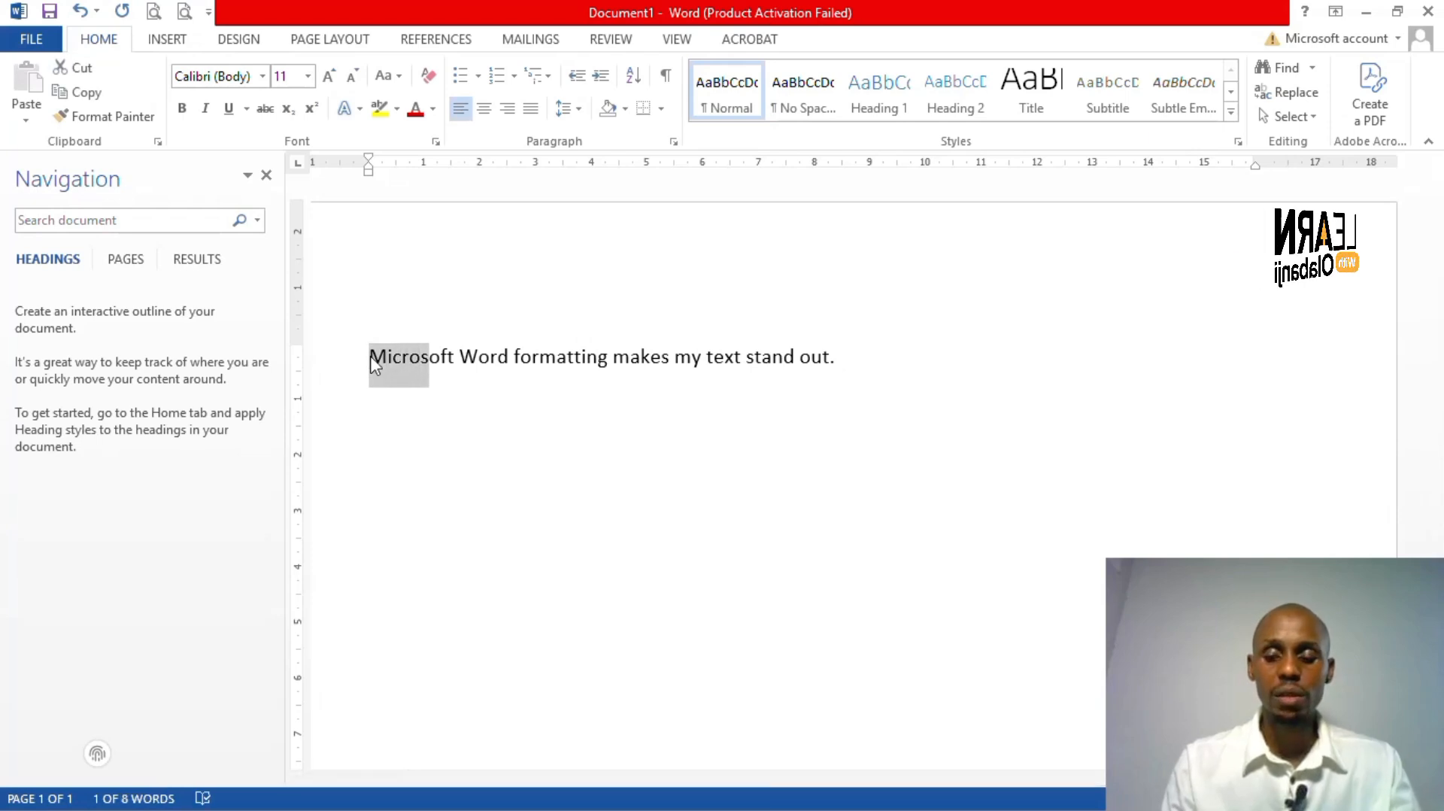
{"action": "key", "text": "shift+Right"}
{"action": "key", "text": "shift+Right"}
{"action": "key", "text": "shift+Right"}
{"action": "key", "text": "shift+Right"}
{"action": "key", "text": "shift+Right"}
{"action": "key", "text": "shift+Right"}
{"action": "key", "text": "shift+Right"}
{"action": "key", "text": "shift+Right"}
{"action": "key", "text": "shift+Right"}
{"action": "key", "text": "shift+Right"}
{"action": "key", "text": "shift+Right"}
{"action": "key", "text": "shift+Right"}
{"action": "key", "text": "shift+Right"}
{"action": "key", "text": "shift+Right"}
{"action": "key", "text": "shift+Right"}
{"action": "key", "text": "shift+Right"}
{"action": "key", "text": "shift+Right"}
{"action": "key", "text": "shift+Right"}
{"action": "key", "text": "shift+Right"}
{"action": "key", "text": "shift+Right"}
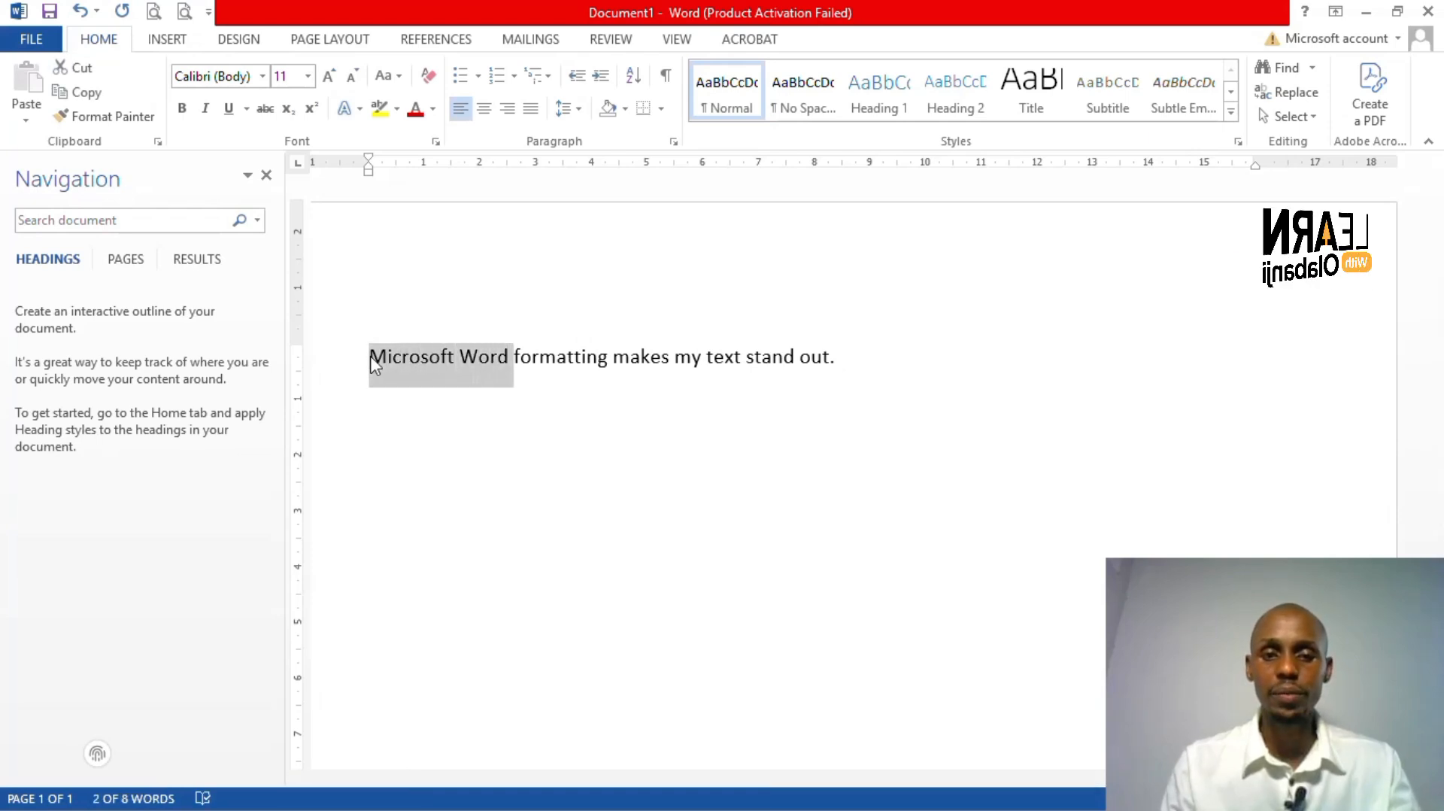
{"action": "key", "text": "shift+Right"}
{"action": "key", "text": "shift+Right"}
{"action": "key", "text": "shift+Right"}
{"action": "key", "text": "shift+Right"}
{"action": "key", "text": "shift+Right"}
{"action": "key", "text": "shift+Right"}
{"action": "key", "text": "shift+Right"}
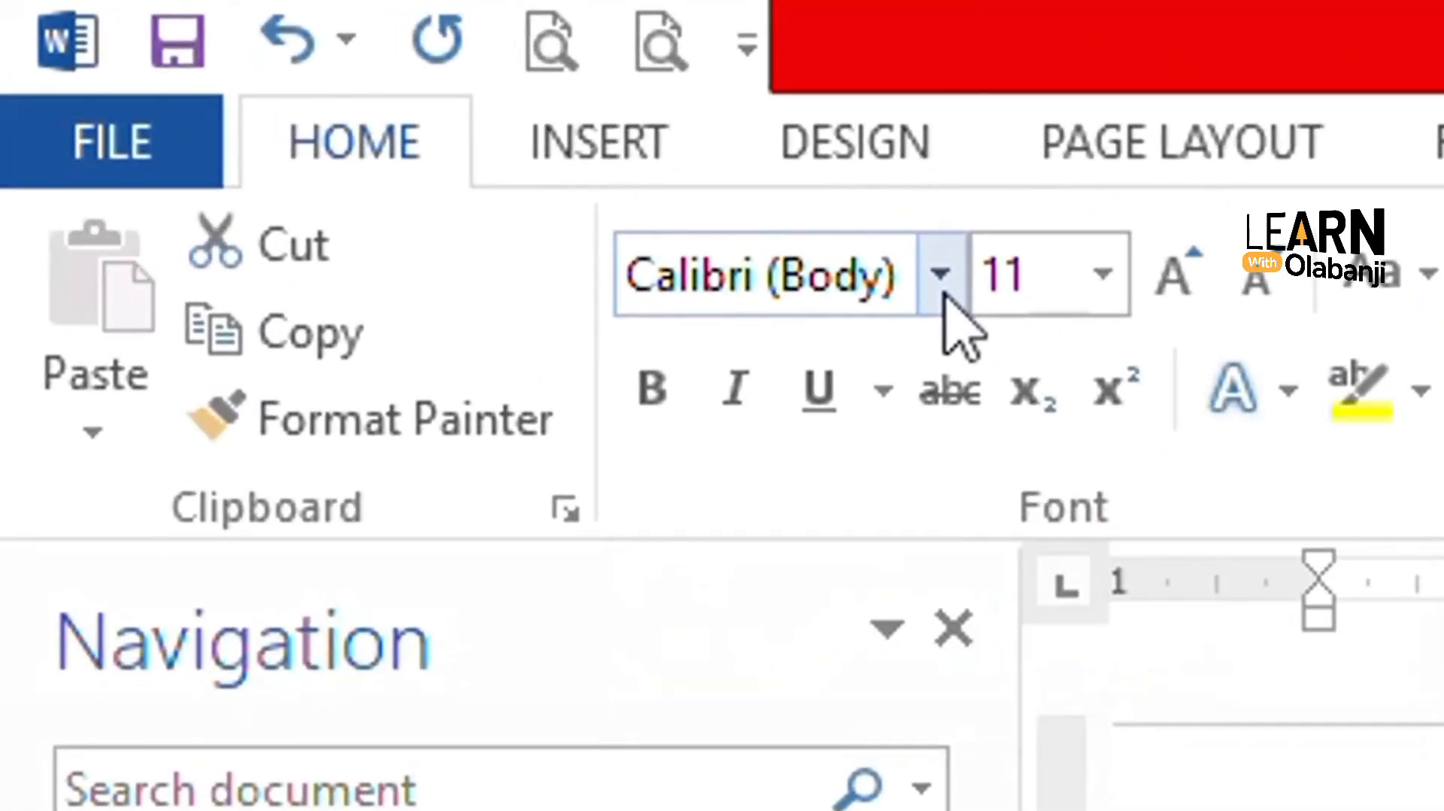
{"action": "left_click", "coordinate": [946, 296]}
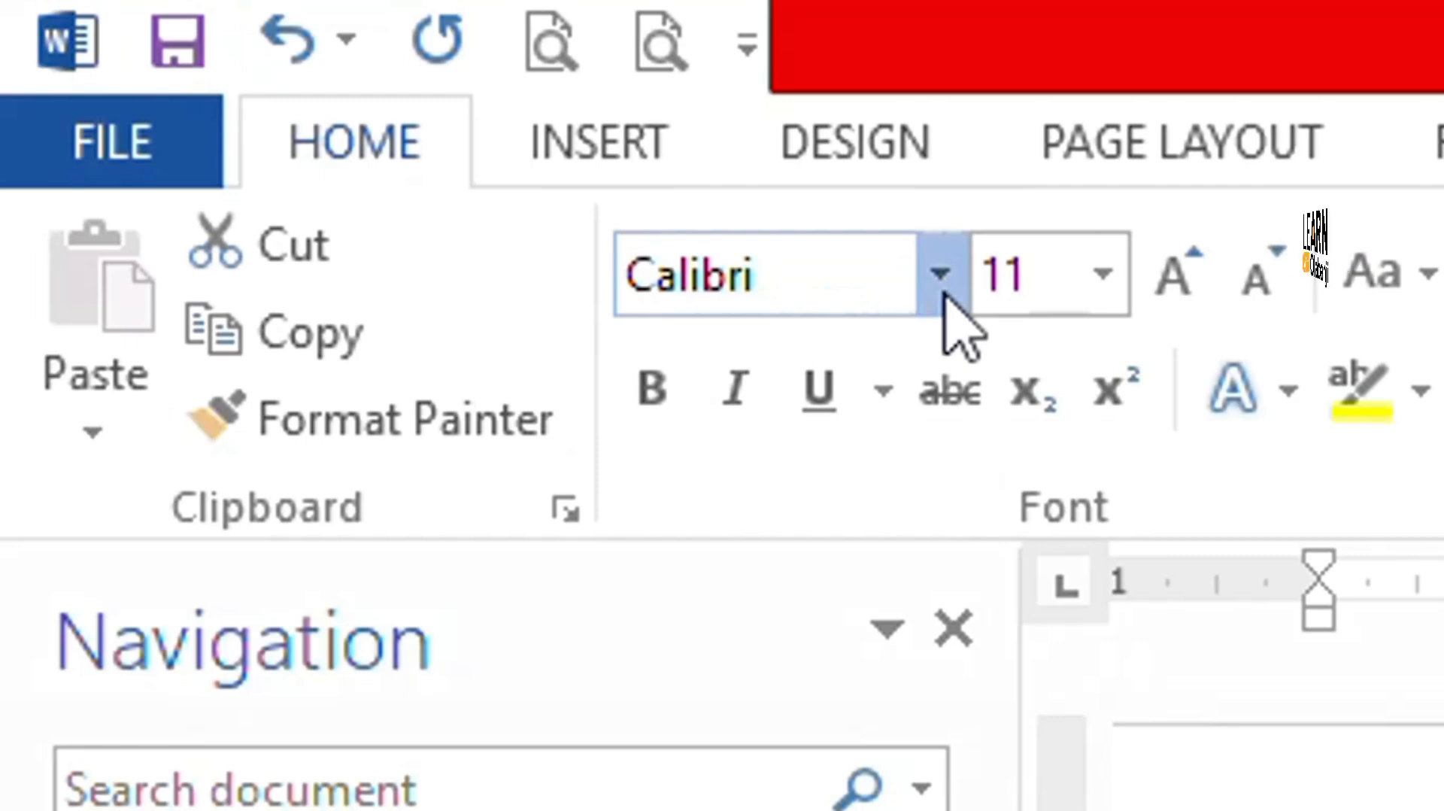
{"action": "left_click", "coordinate": [946, 295]}
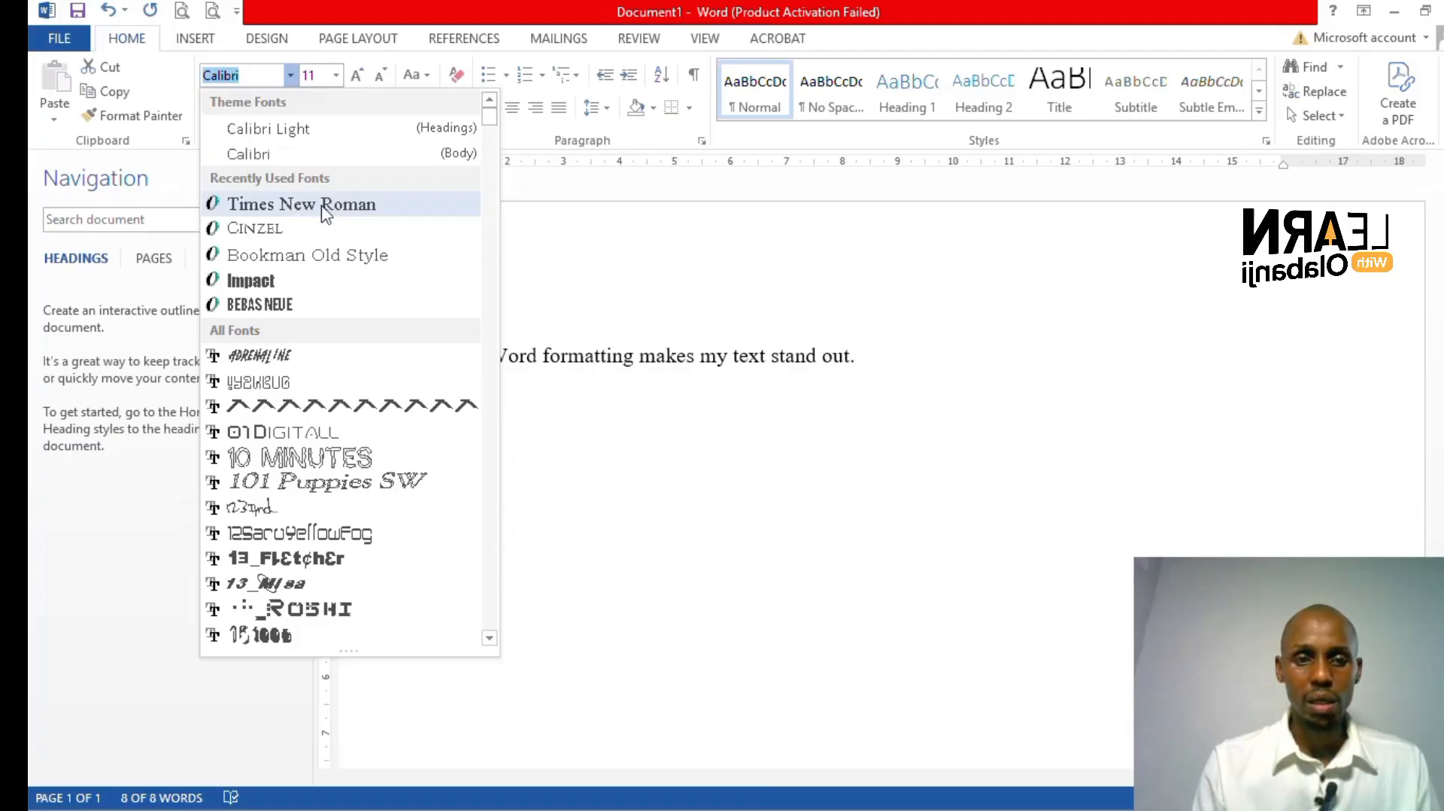
{"action": "left_click", "coordinate": [326, 214]}
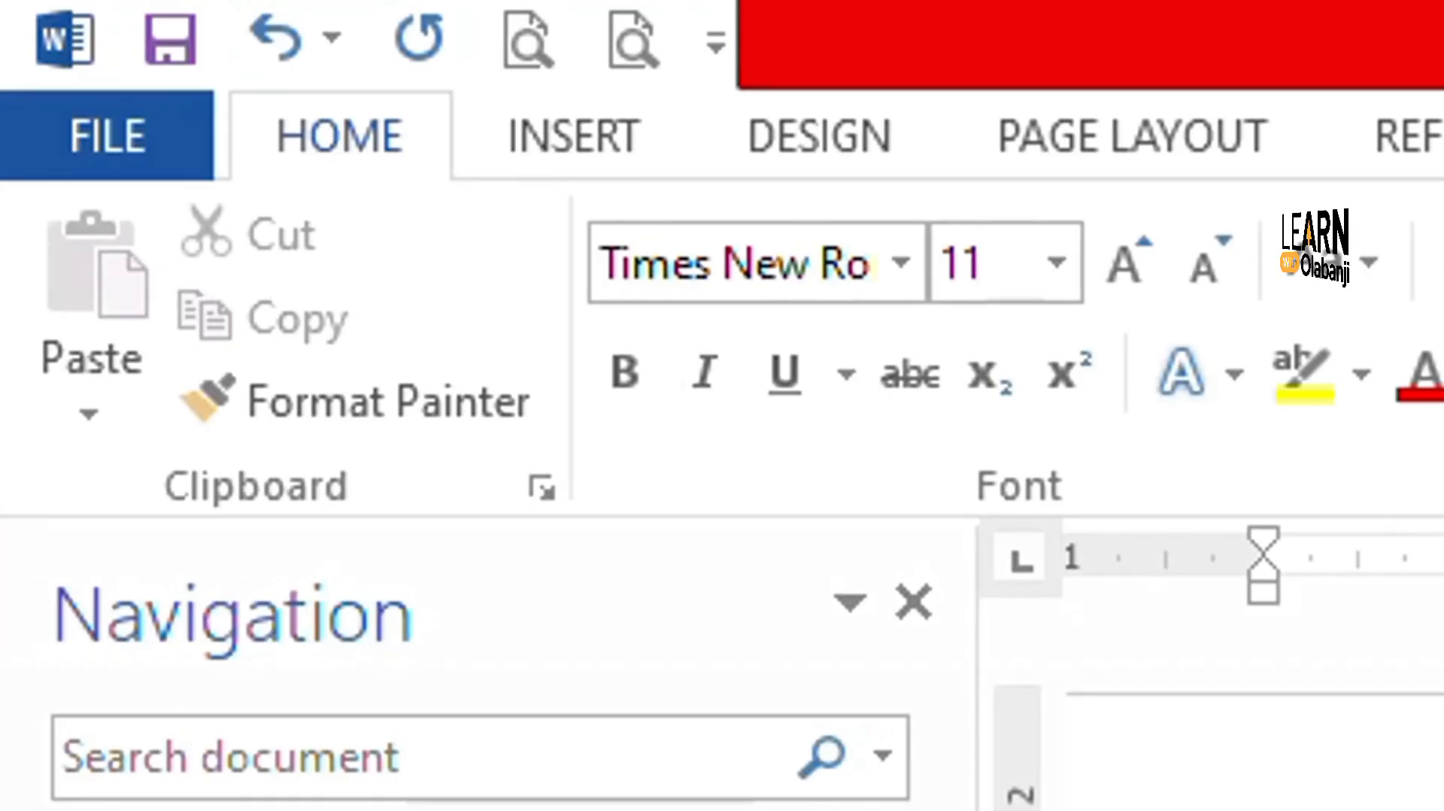
Set the font size of all the document's text to 18
{"action": "key", "text": "ctrl+a"}
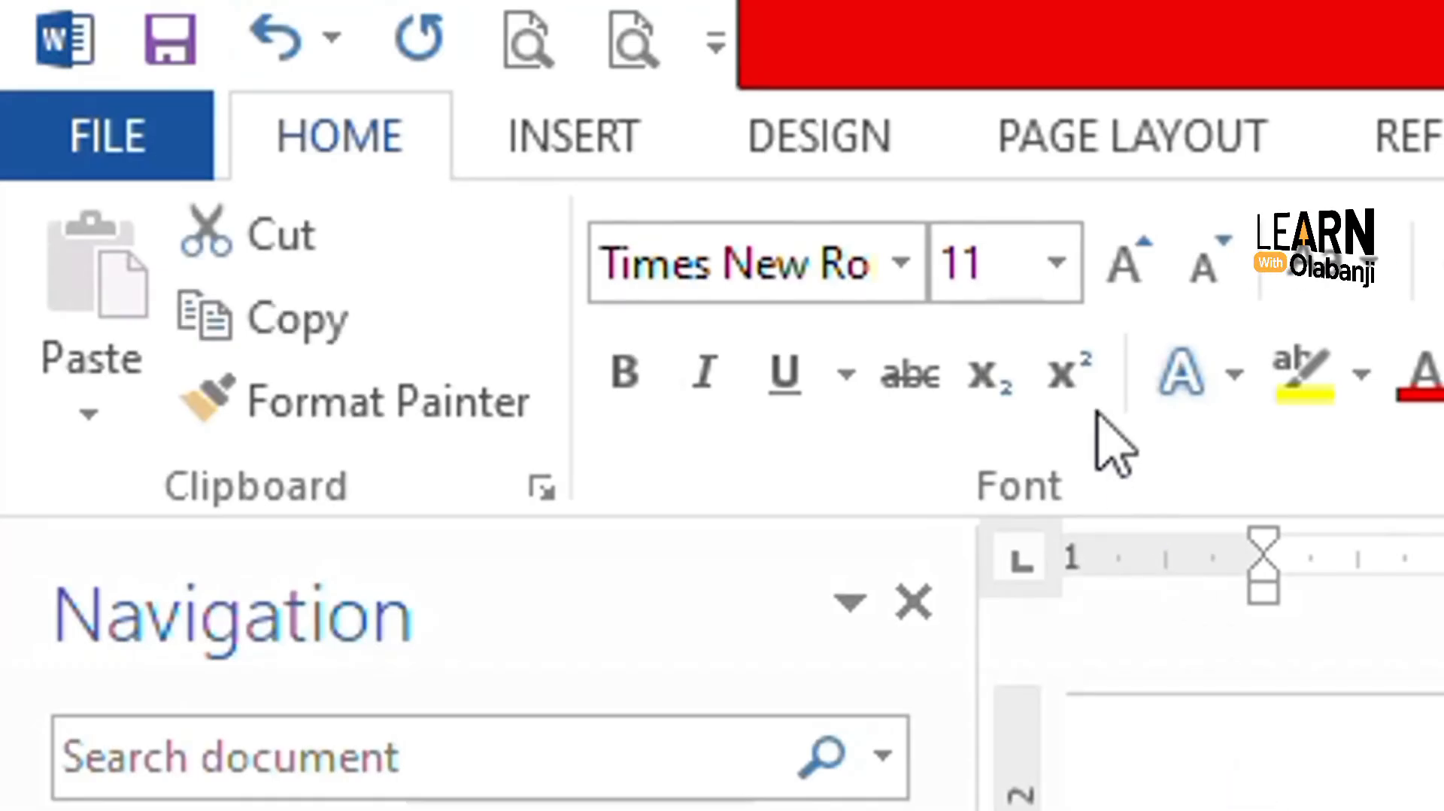
{"action": "left_click", "coordinate": [1076, 276]}
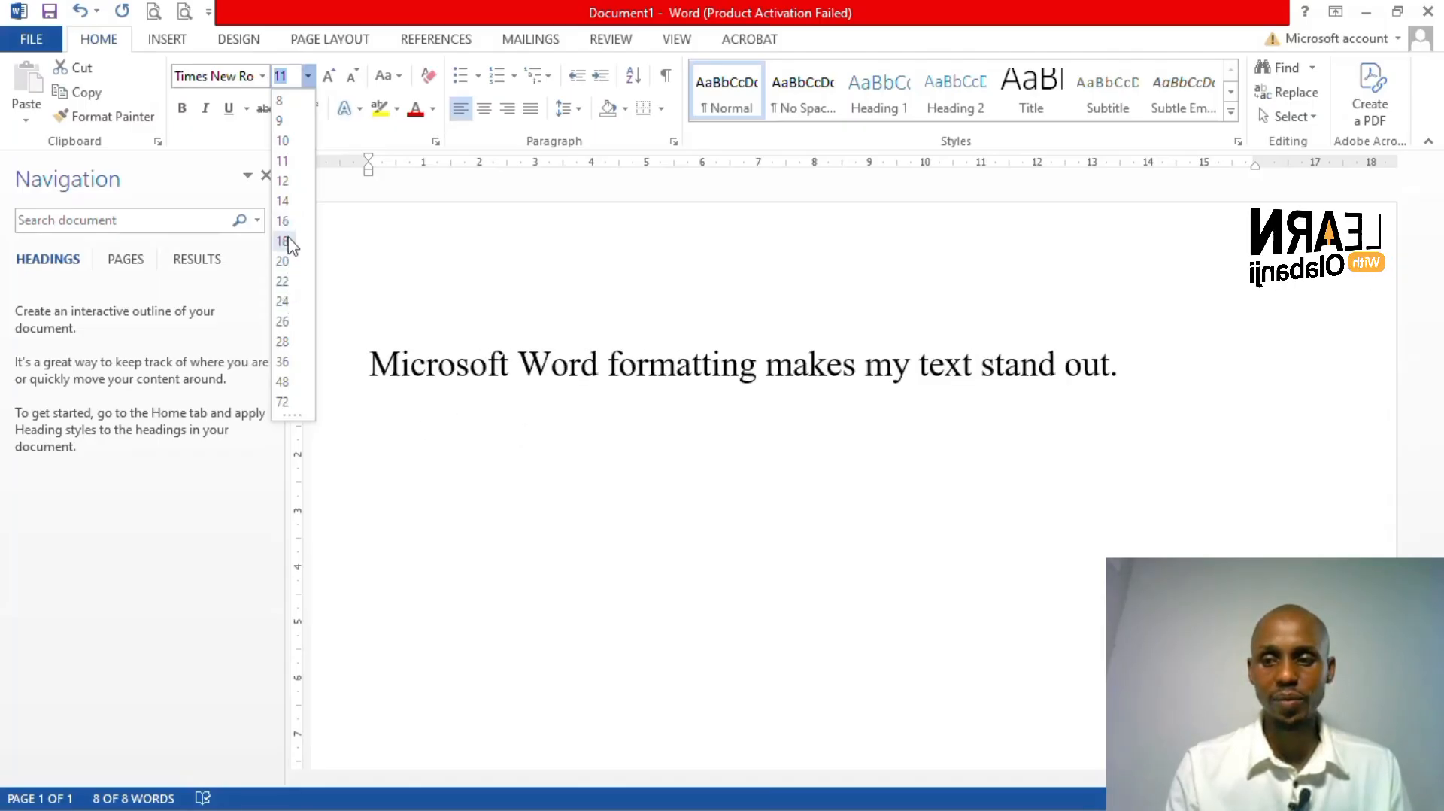
{"action": "left_click", "coordinate": [282, 241]}
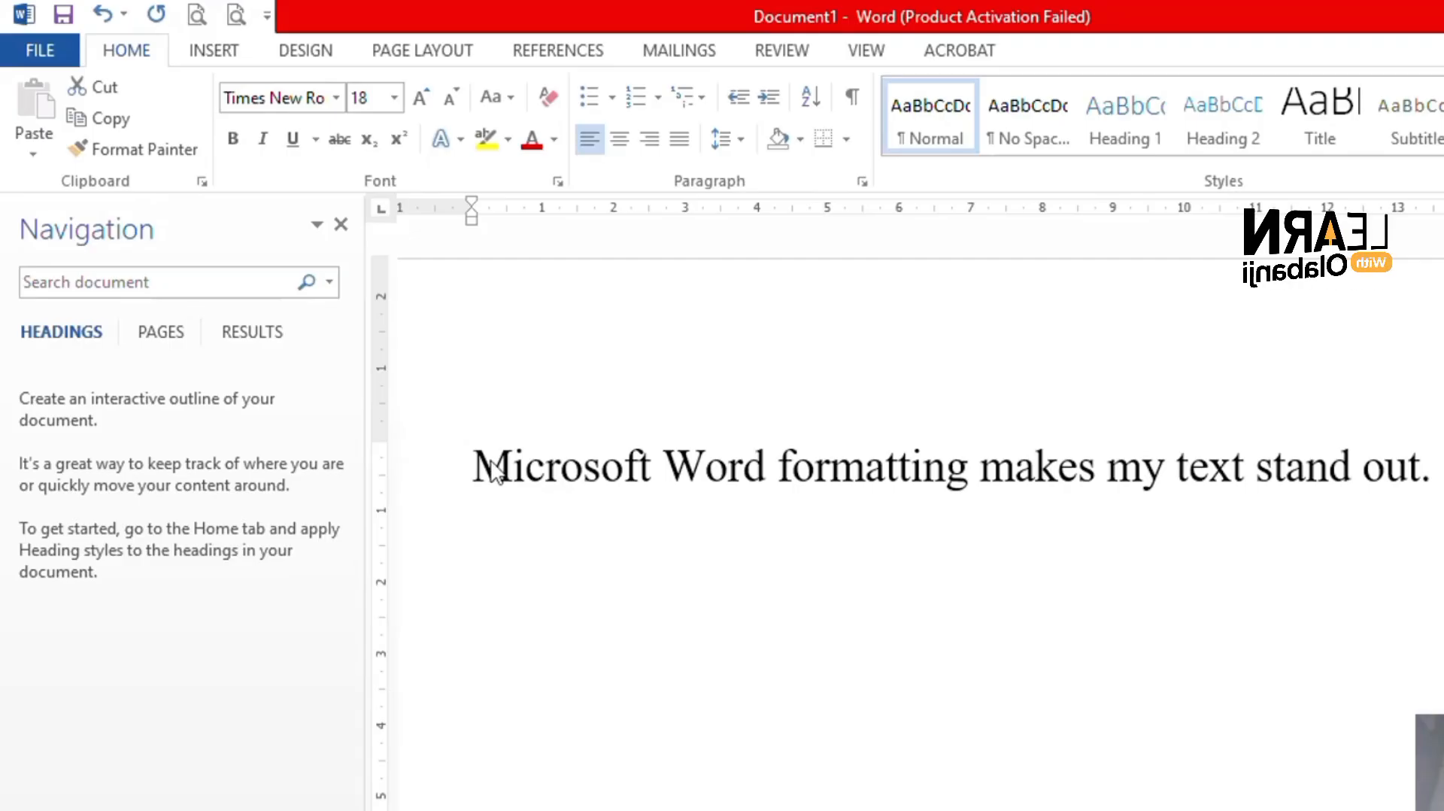
Make the sentence from "Microsoft" through "out" bold, italic and underlined
{"action": "left_click_drag", "start_coordinate": [524, 457], "coordinate": [643, 455]}
{"action": "left_click_drag", "start_coordinate": [474, 463], "coordinate": [1423, 469]}
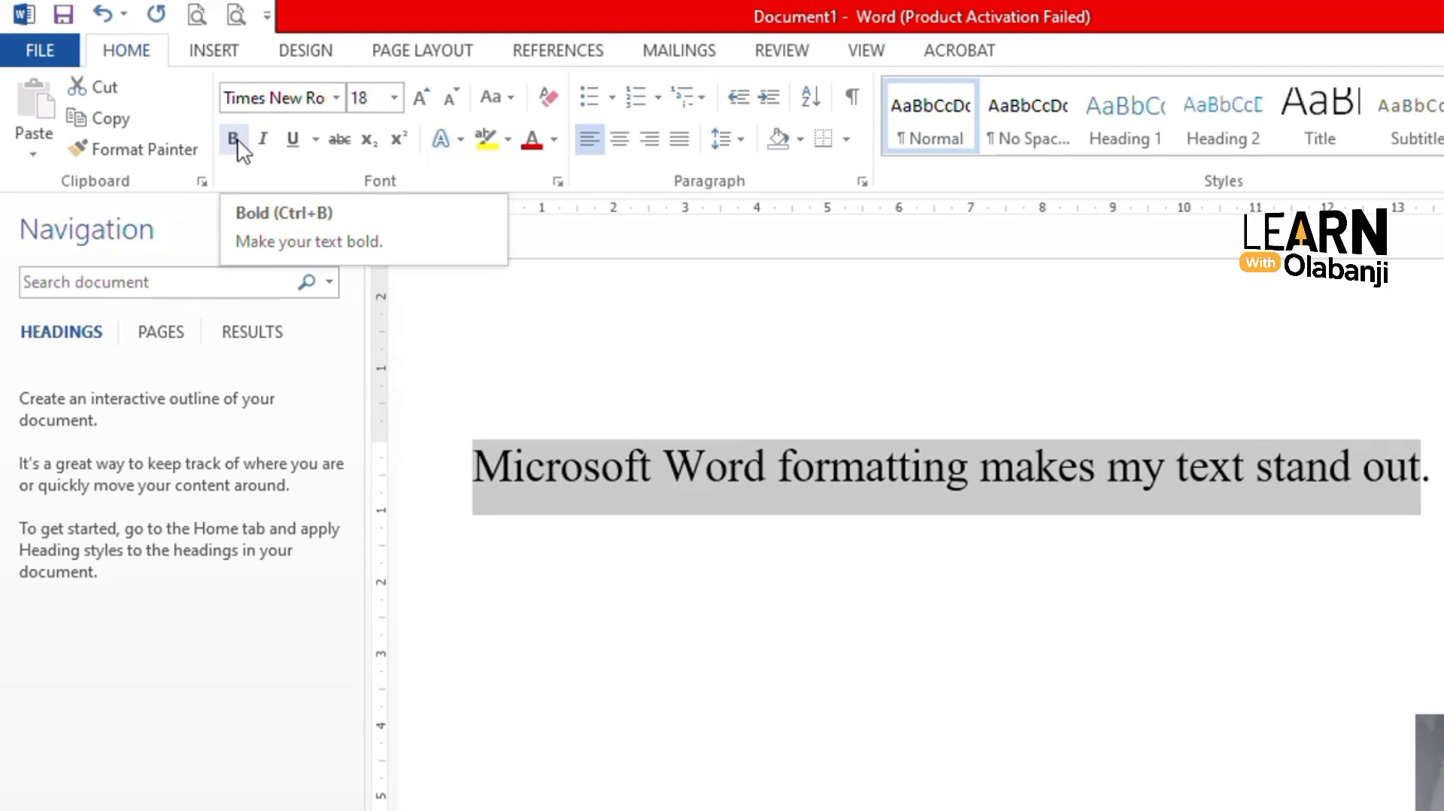
{"action": "left_click", "coordinate": [238, 143]}
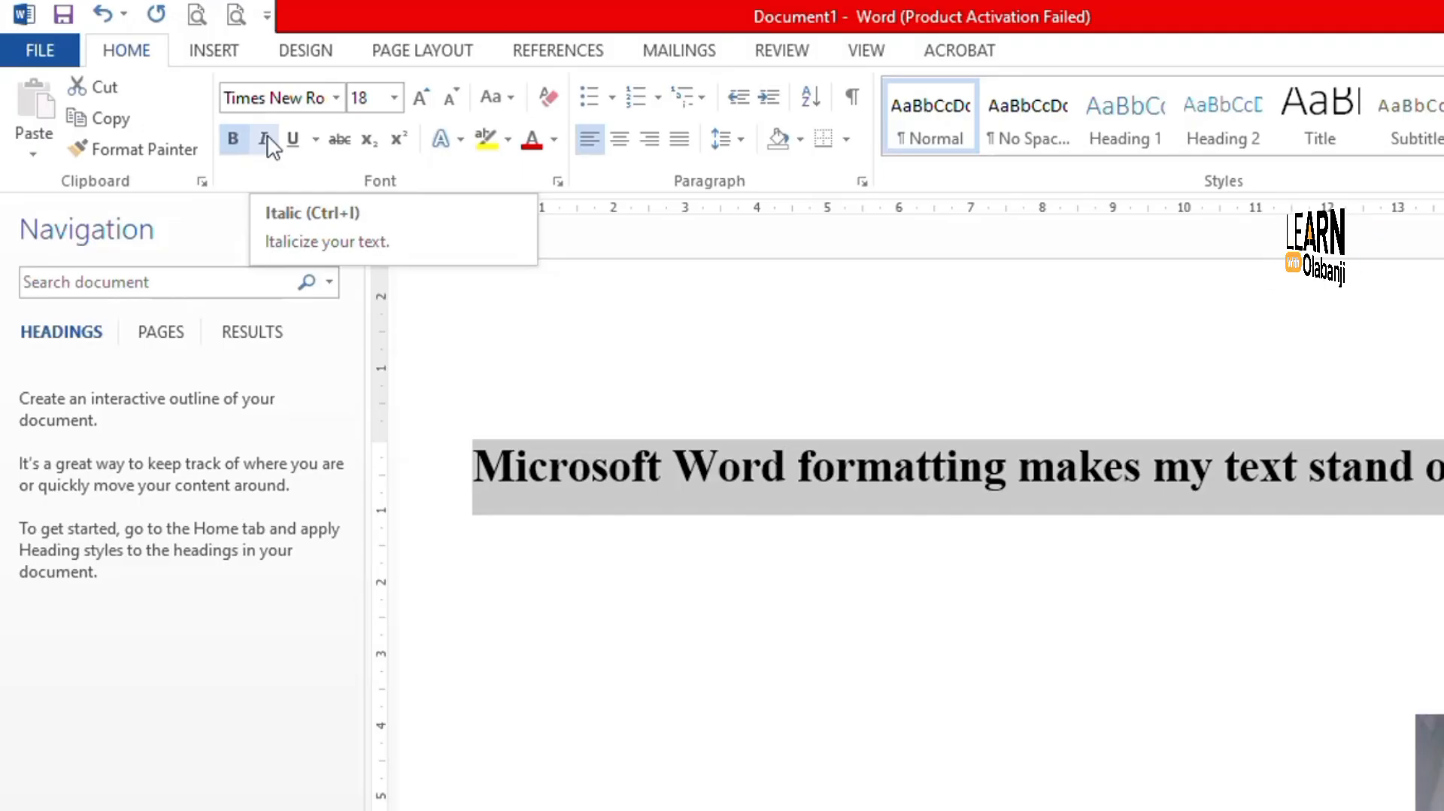
{"action": "left_click", "coordinate": [268, 135]}
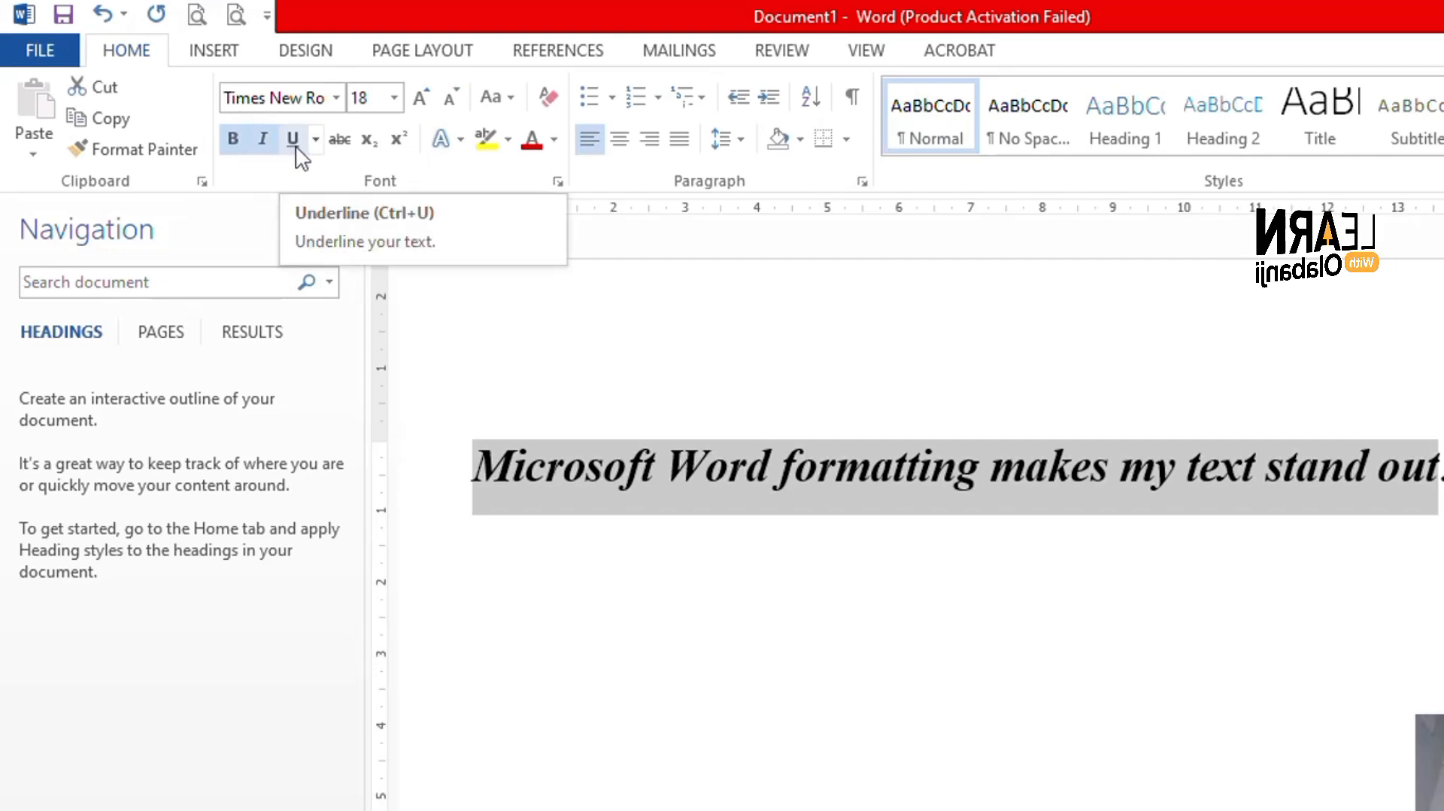
{"action": "left_click", "coordinate": [295, 147]}
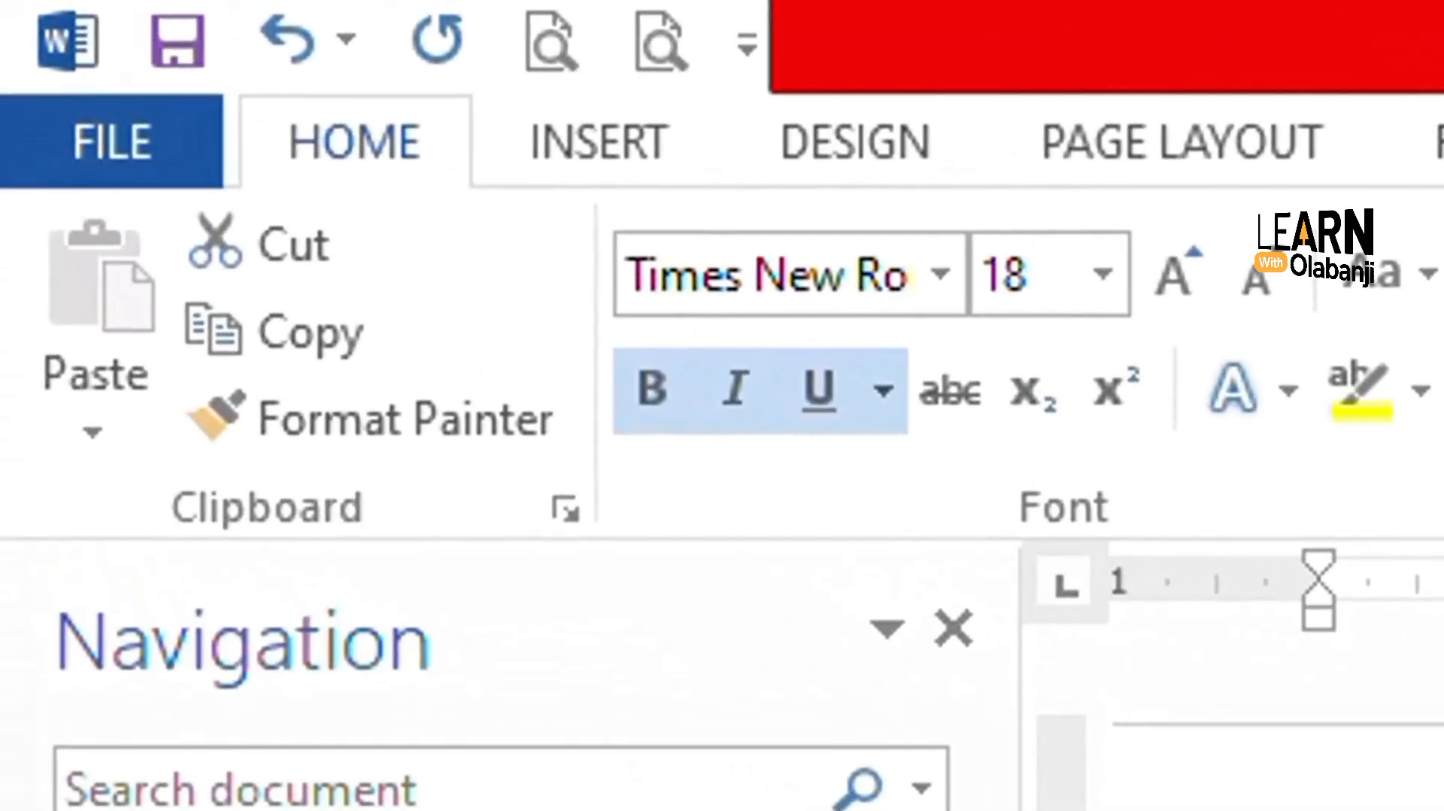
{"action": "left_click", "coordinate": [1316, 782]}
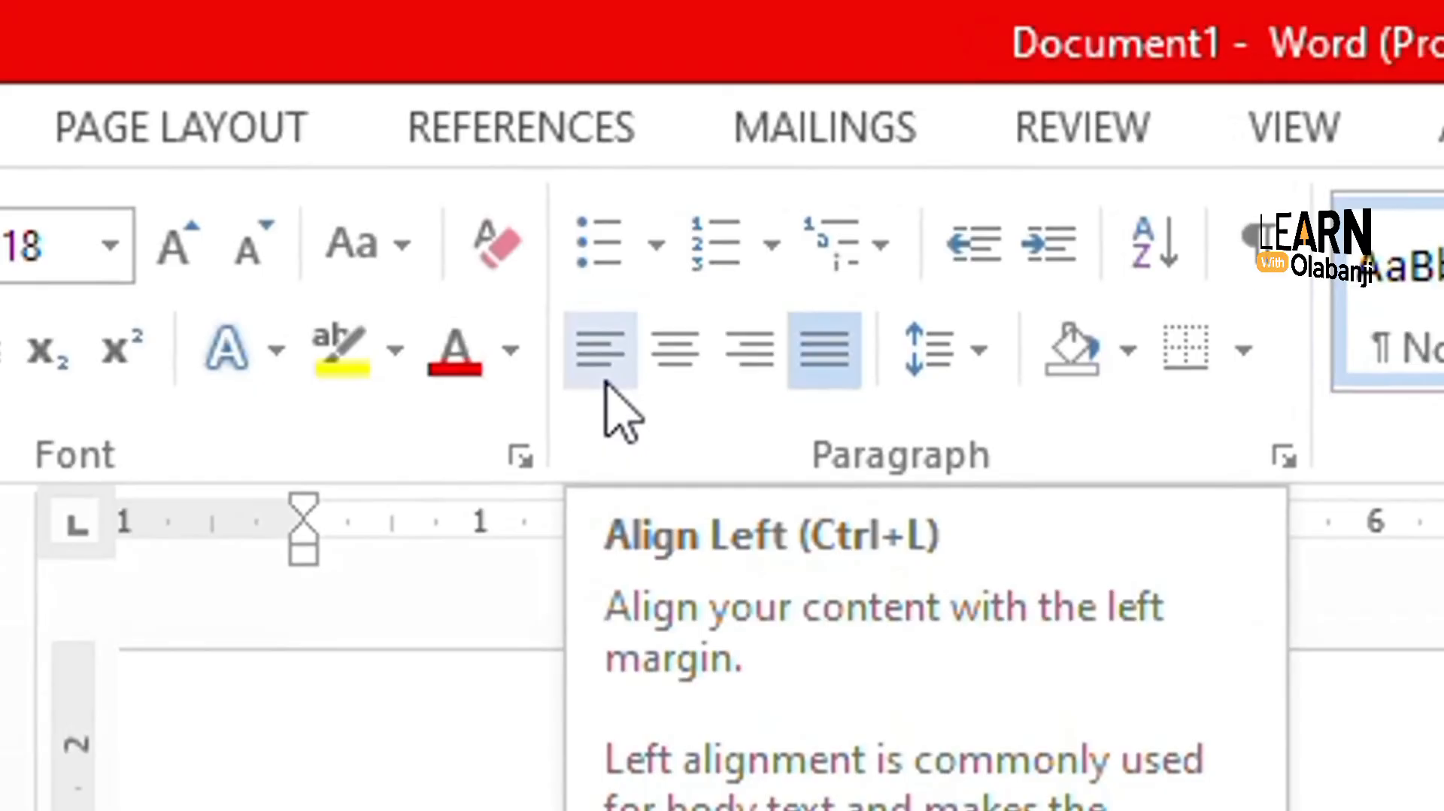
Try center and right alignment on the sentence and return it to left alignment
{"action": "left_click", "coordinate": [607, 380]}
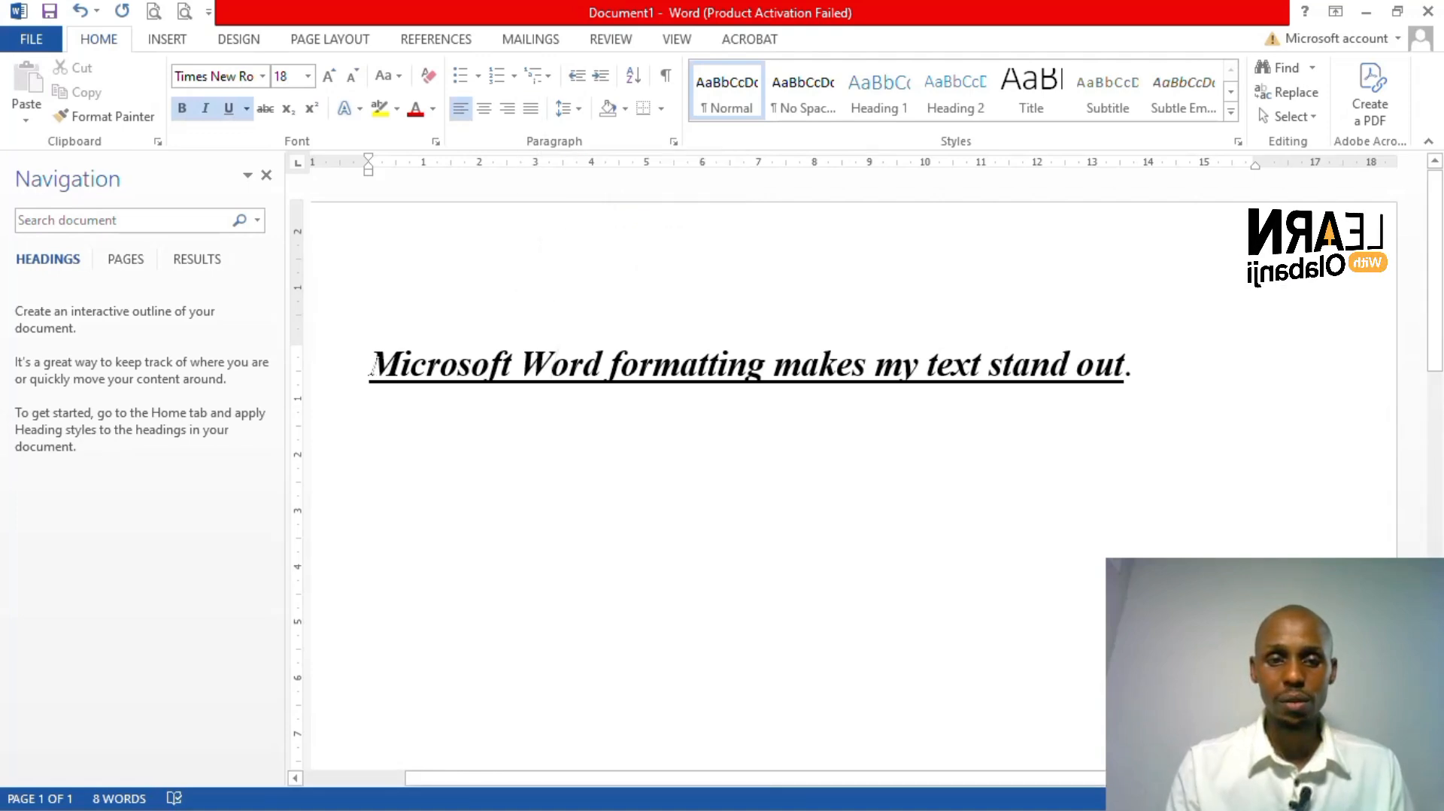
{"action": "left_click_drag", "start_coordinate": [369, 368], "coordinate": [1137, 392]}
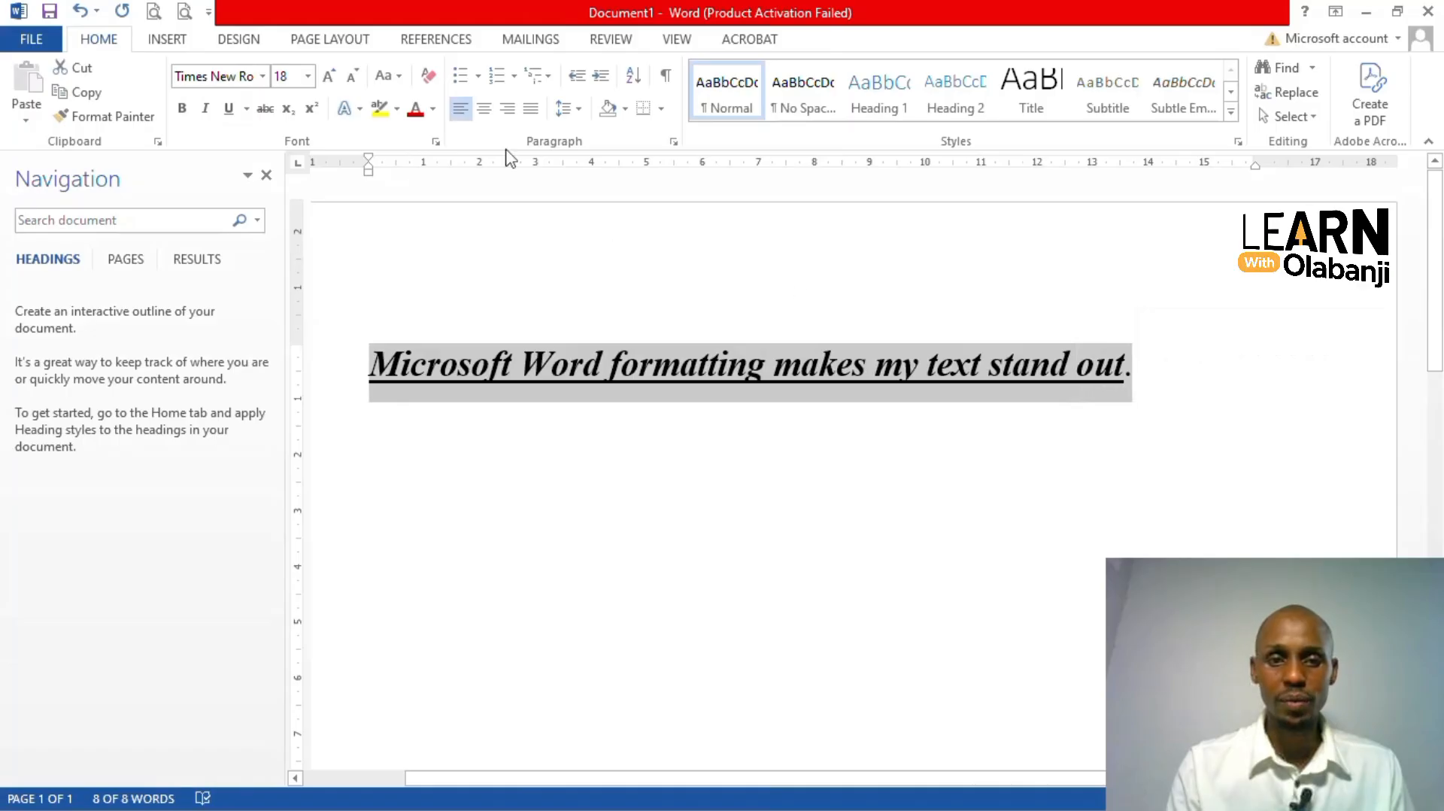
{"action": "left_click", "coordinate": [485, 108]}
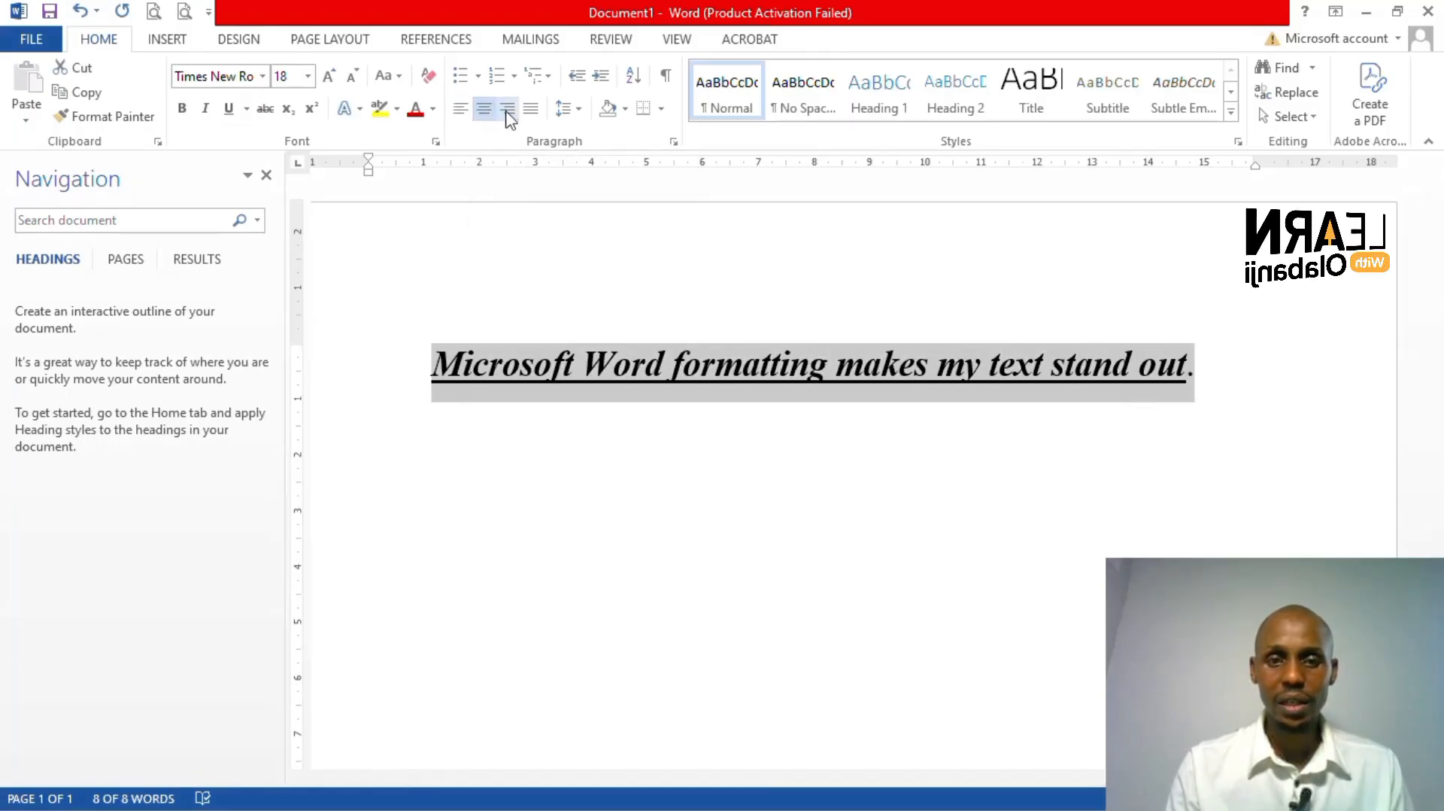
{"action": "left_click", "coordinate": [507, 110]}
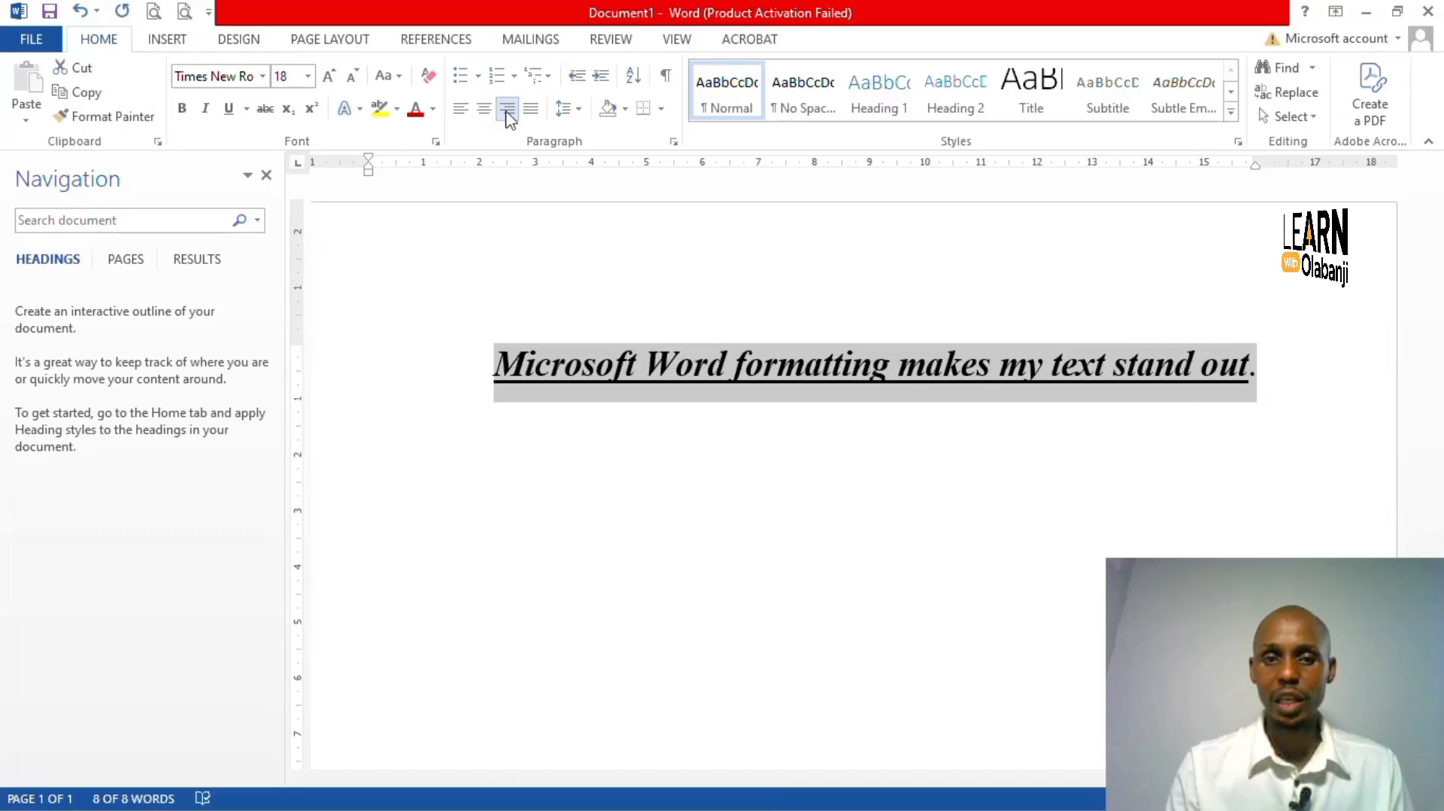
{"action": "left_click", "coordinate": [484, 110]}
{"action": "left_click", "coordinate": [461, 109]}
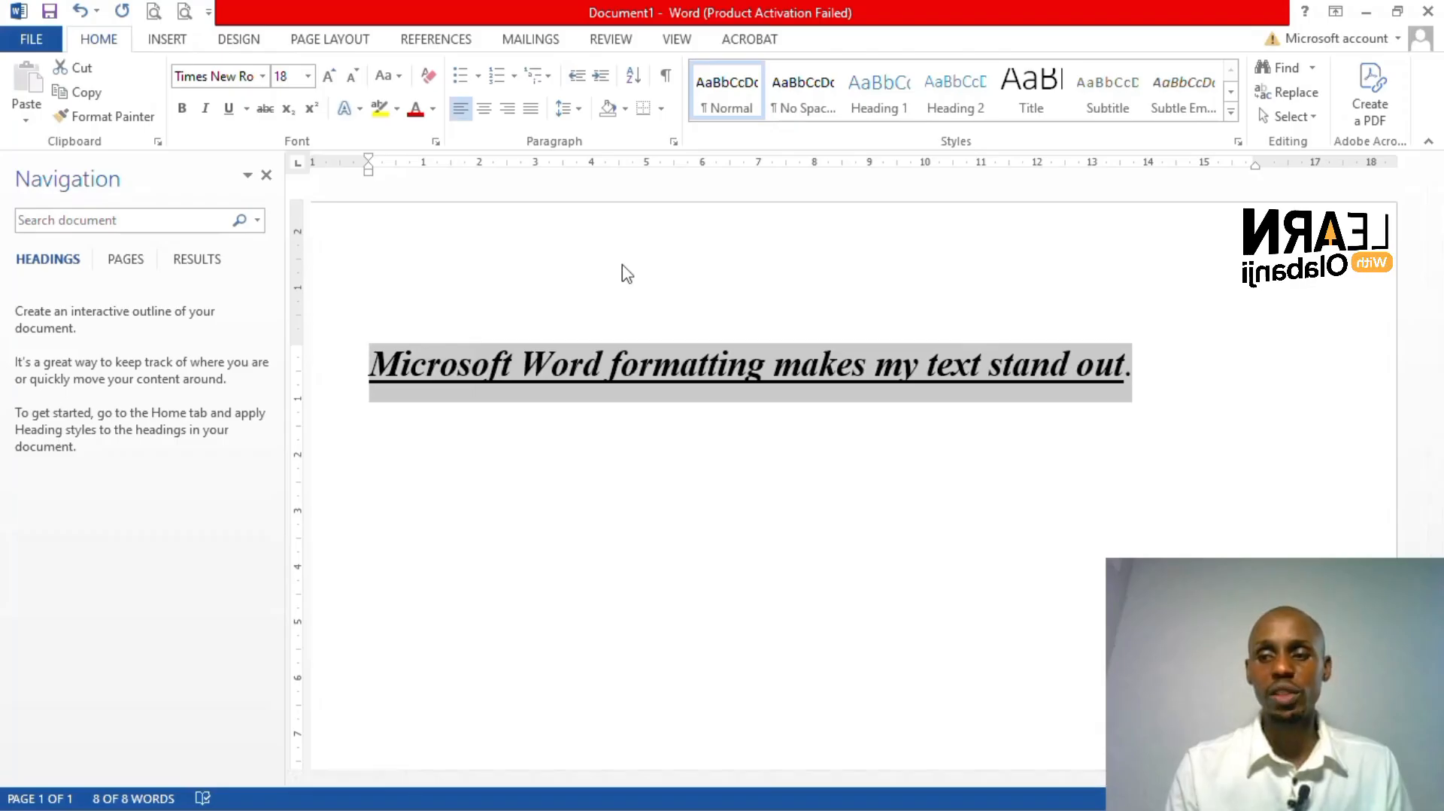
{"action": "left_click", "coordinate": [545, 388]}
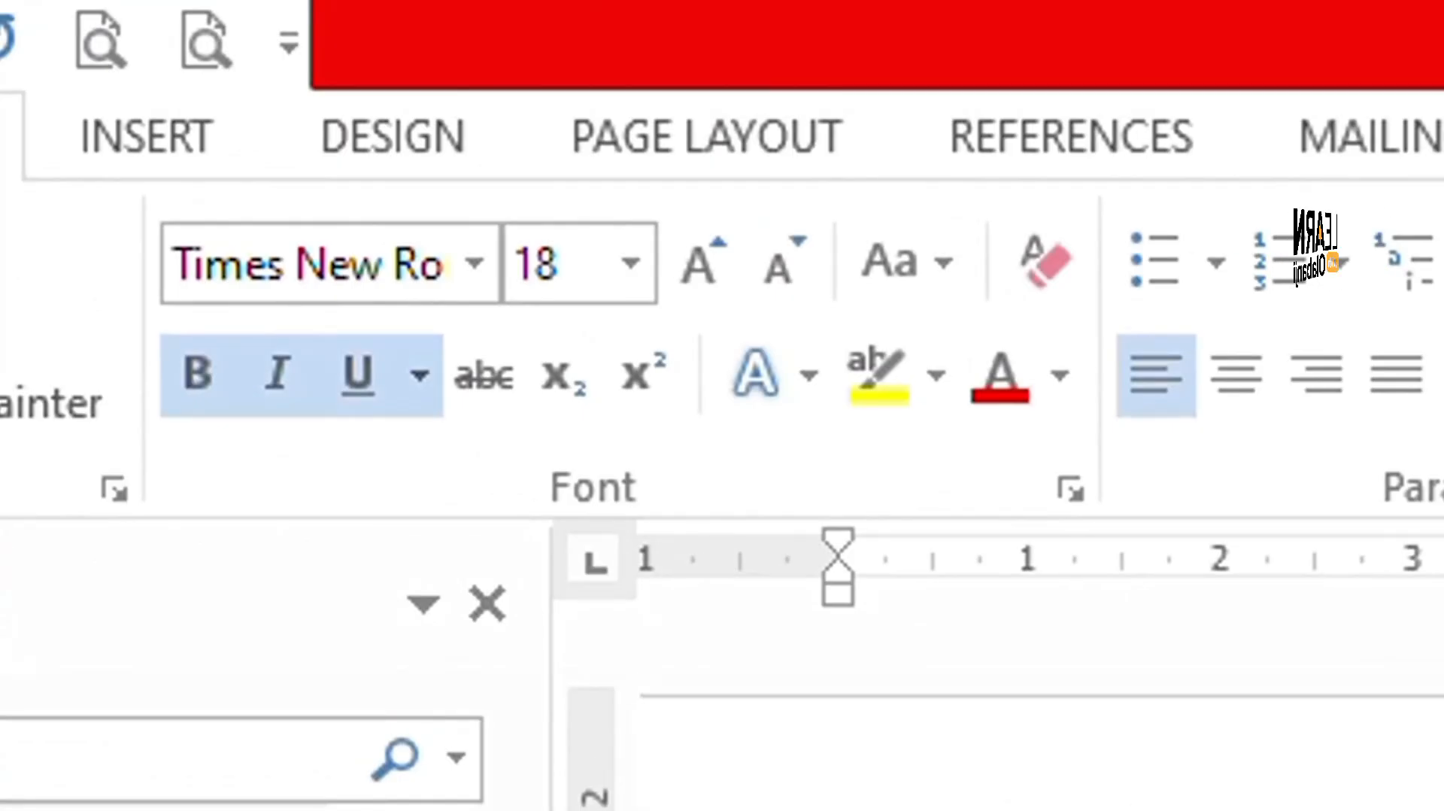
Color the word "Microsoft" red and highlight the word "formatting" in yellow
{"action": "double_click", "coordinate": [534, 463]}
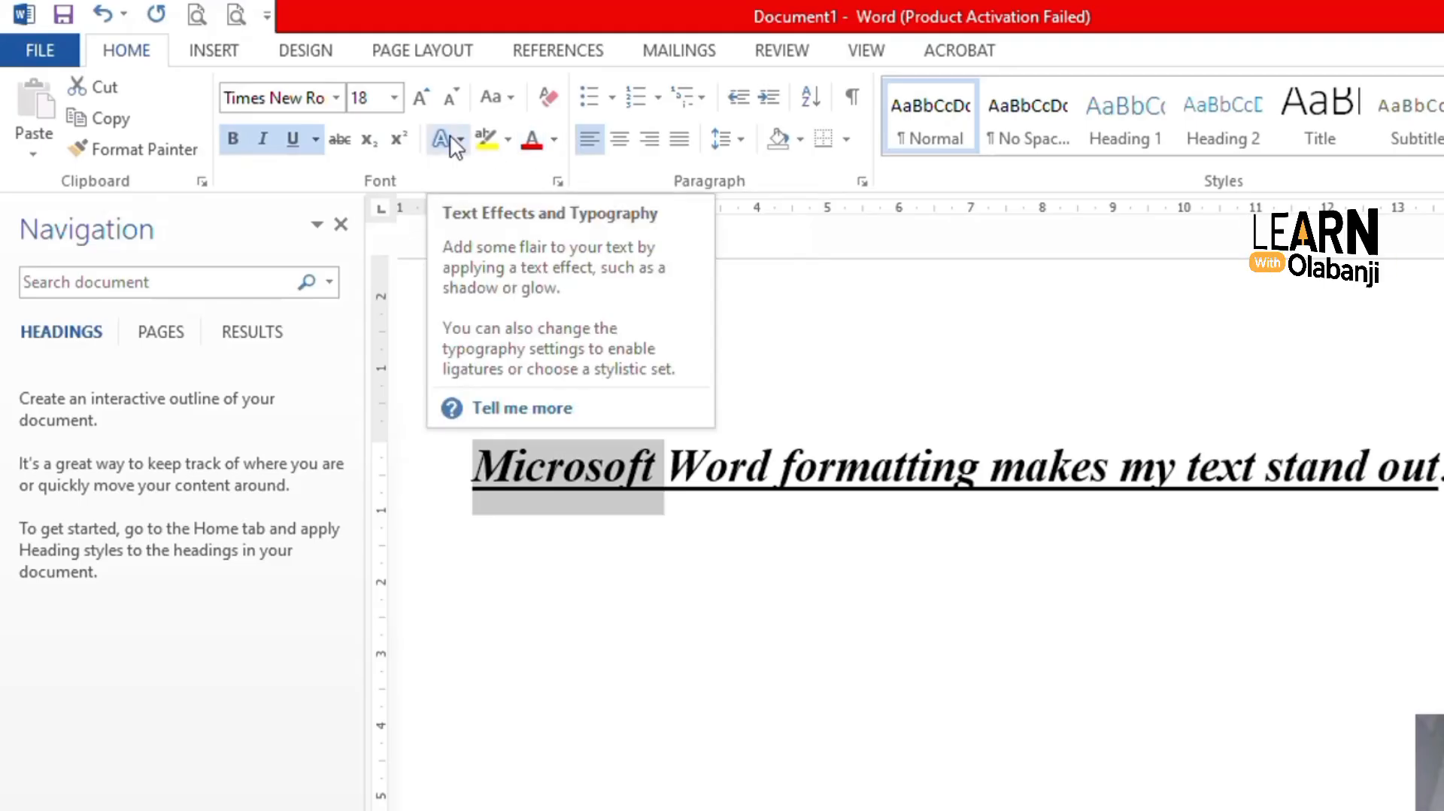
{"action": "left_click", "coordinate": [554, 141]}
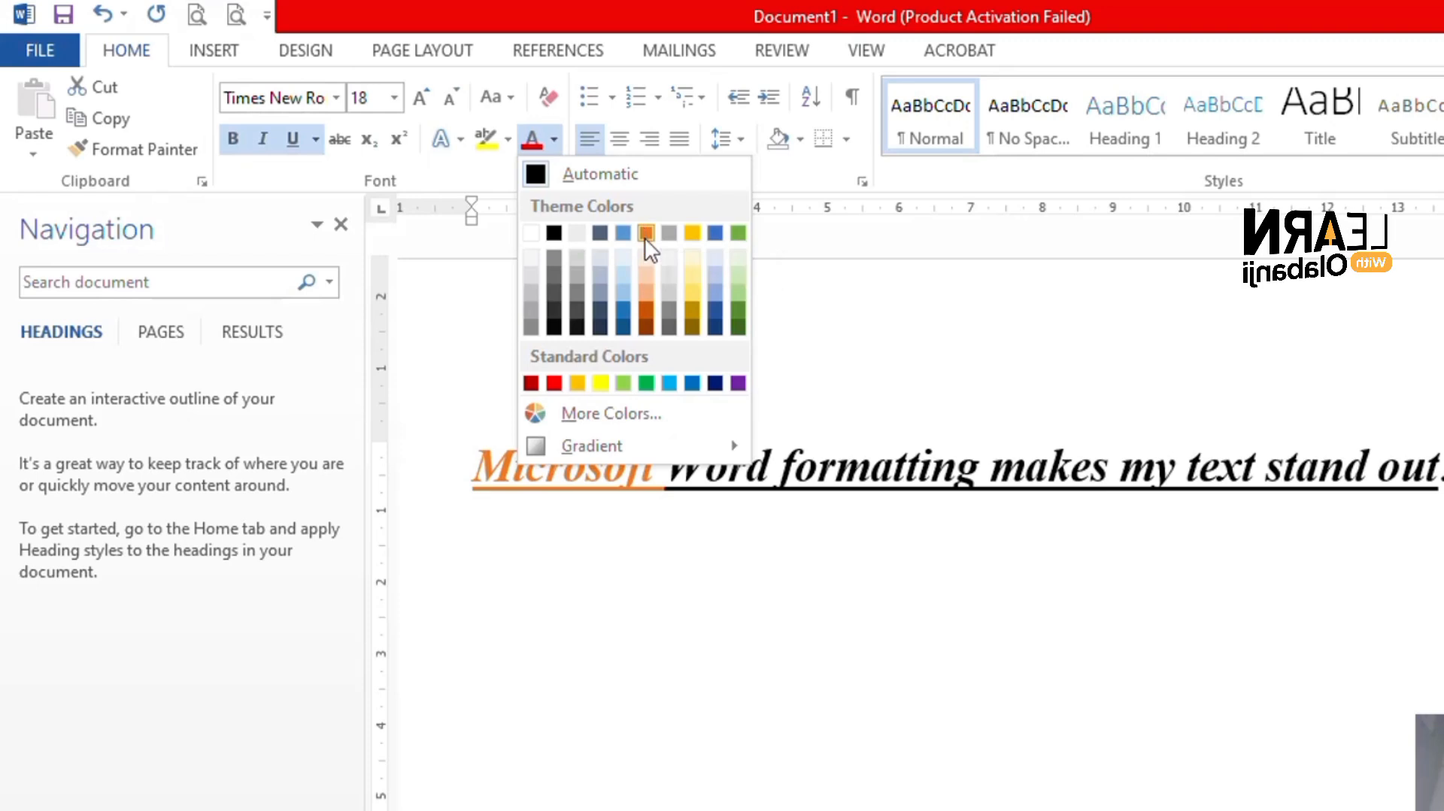
{"action": "left_click", "coordinate": [554, 384]}
{"action": "left_click", "coordinate": [554, 388]}
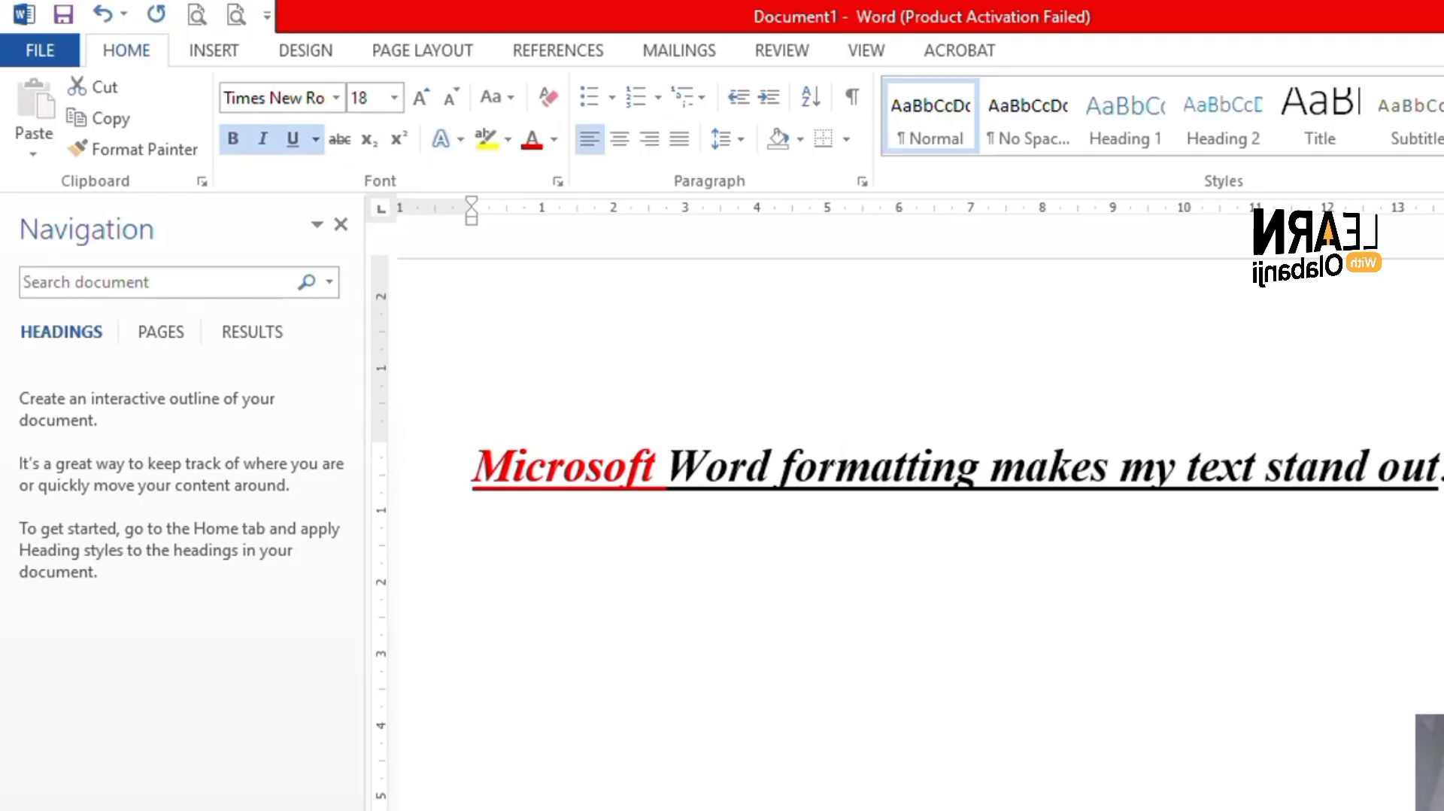
{"action": "double_click", "coordinate": [833, 467]}
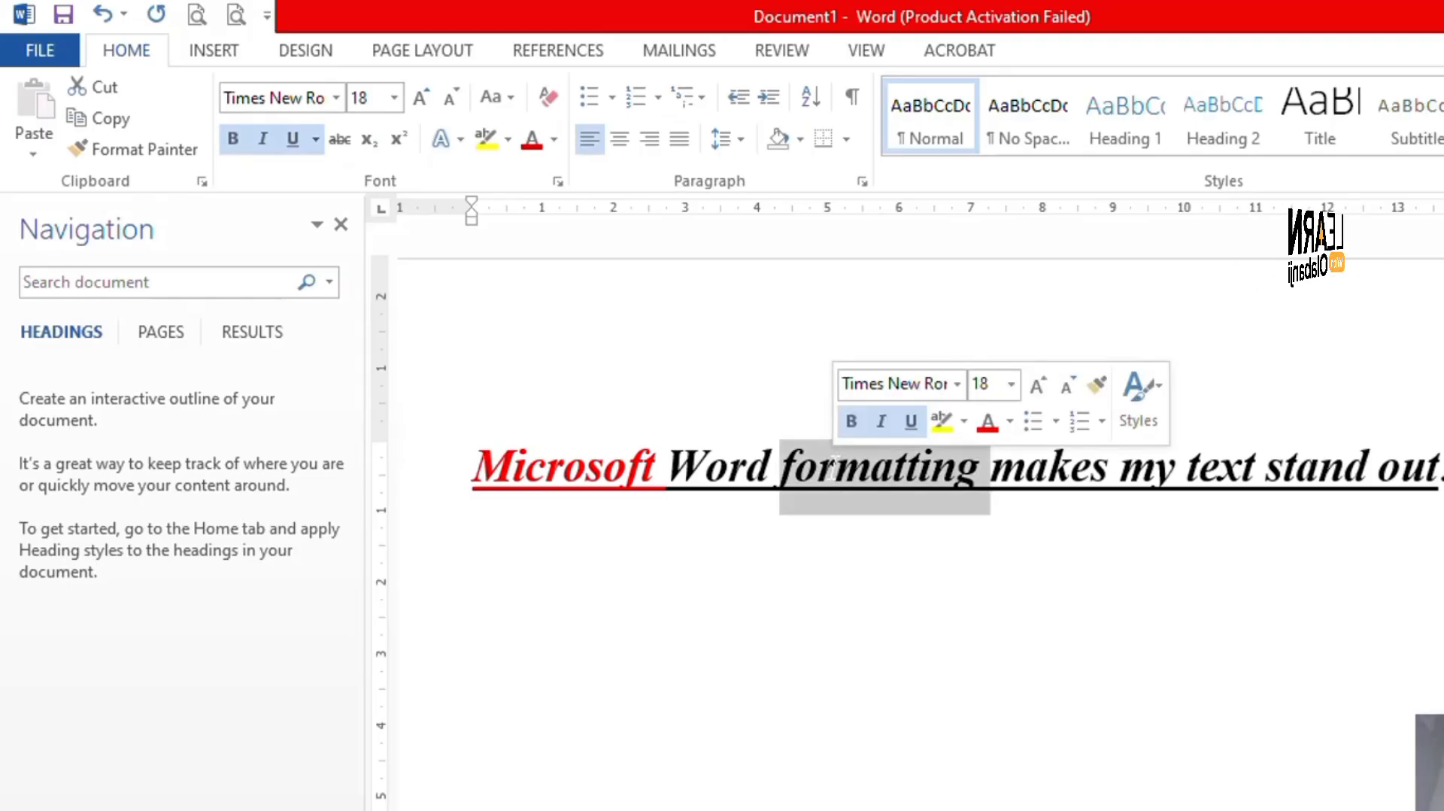
{"action": "left_click", "coordinate": [485, 139]}
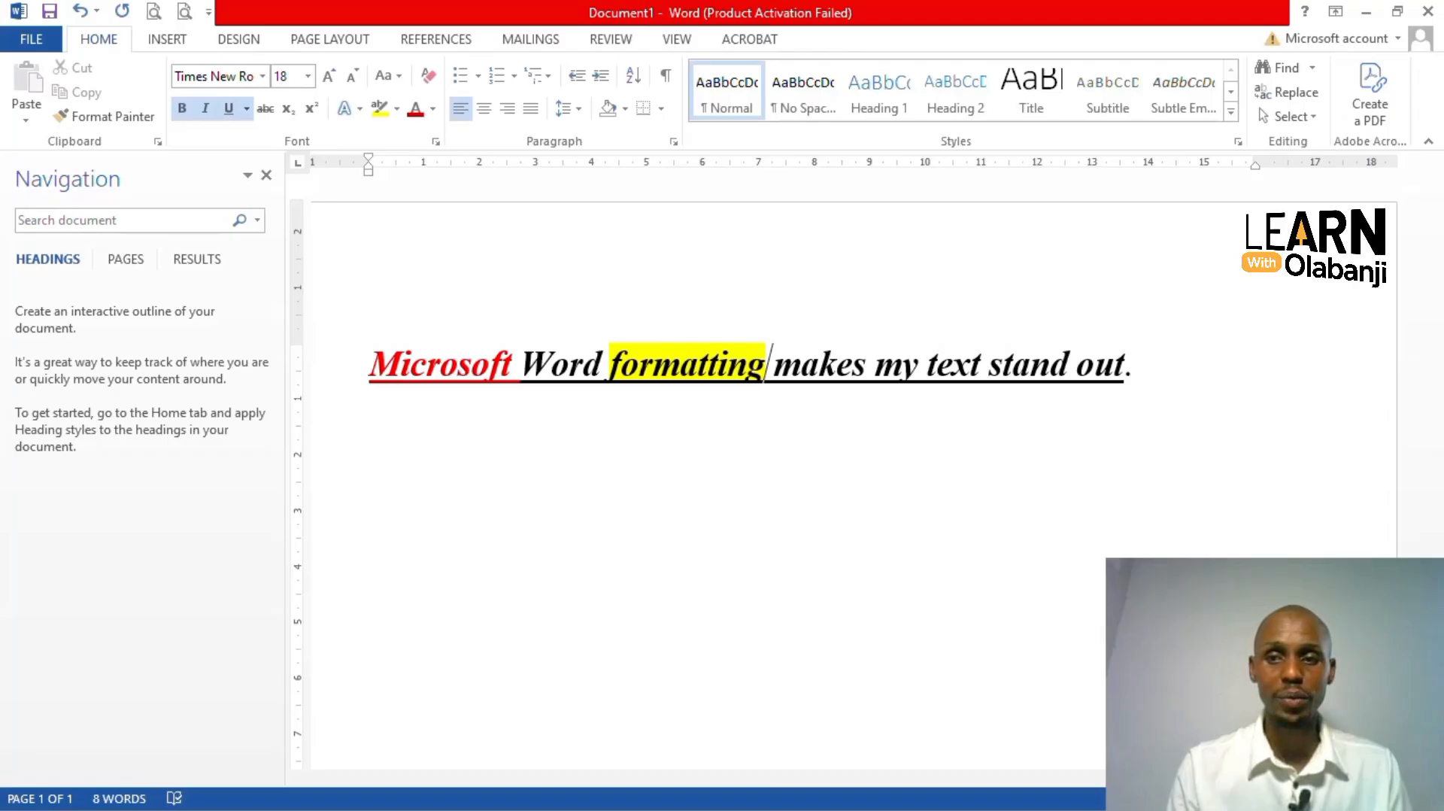
Add a new line below the sentence reading "My name is" followed by the presenter's name, with its first letter capitalized
{"action": "key", "text": "End"}
{"action": "key", "text": "Return"}
{"action": "type", "text": "my name is olabanji"}
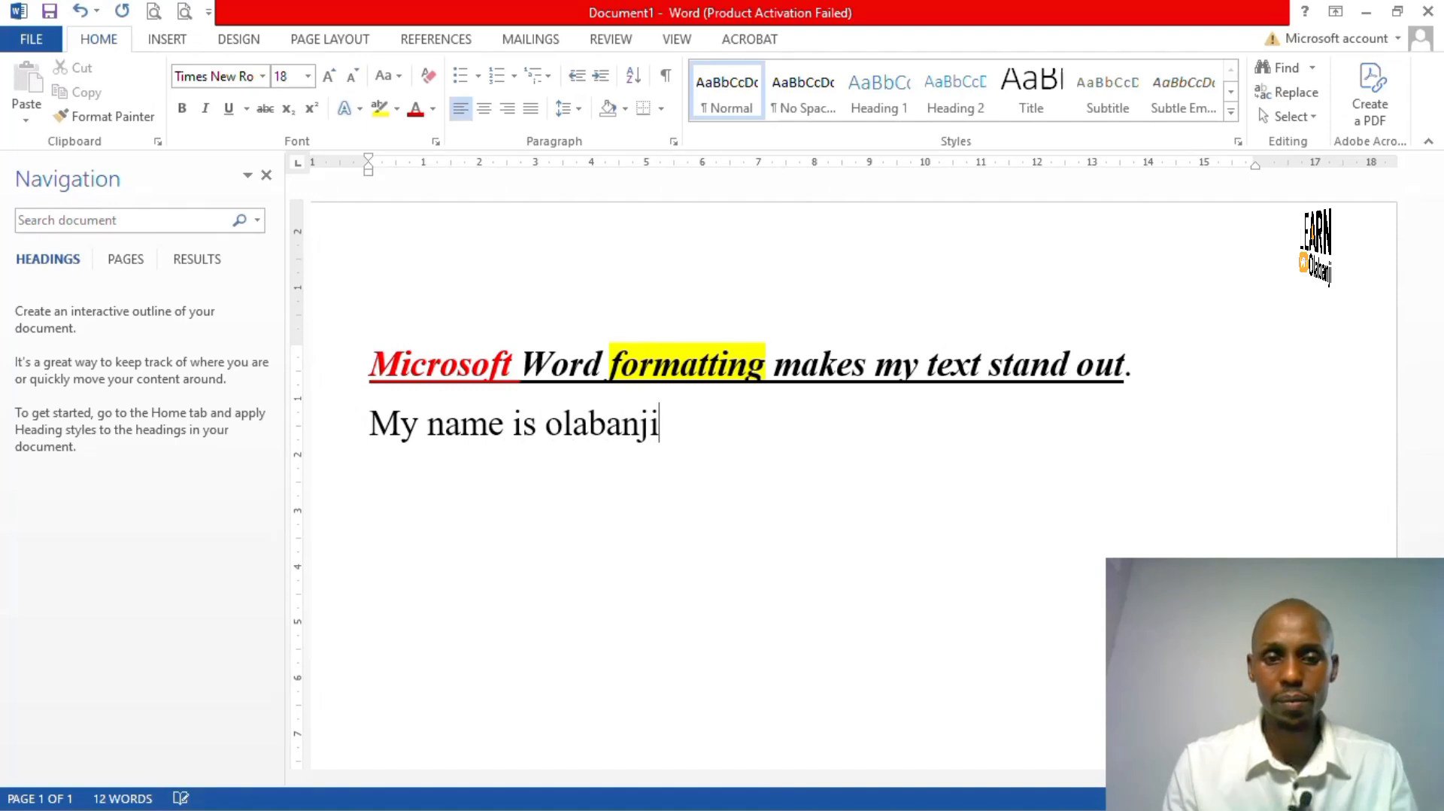
{"action": "key", "text": "Left"}
{"action": "key", "text": "Left"}
{"action": "key", "text": "Left"}
{"action": "key", "text": "Left"}
{"action": "key", "text": "Left"}
{"action": "key", "text": "Left"}
{"action": "key", "text": "Left"}
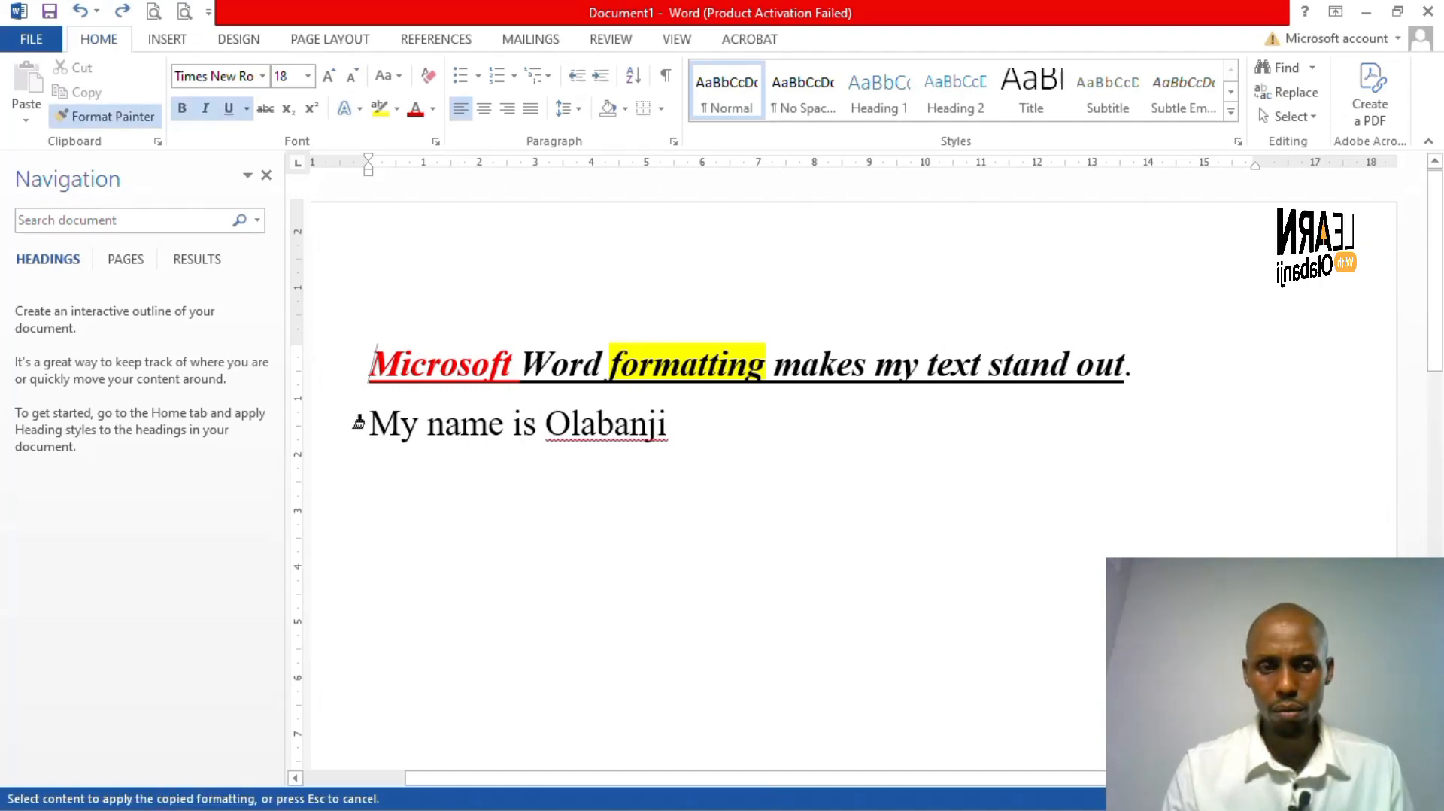
Copy the formatting of "Microsoft" onto the whole second line with Format Painter and deselect the line
{"action": "left_click_drag", "start_coordinate": [369, 423], "coordinate": [655, 425]}
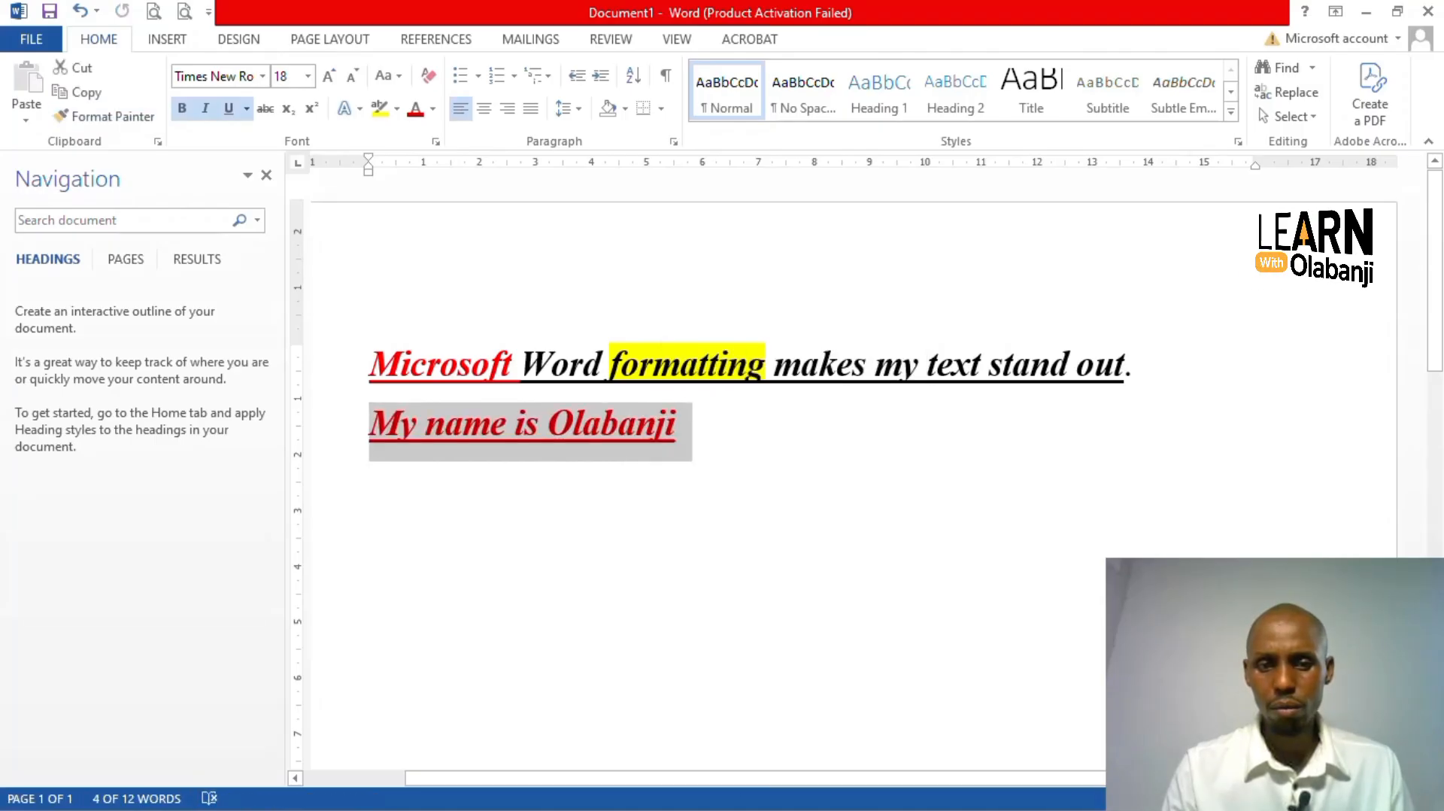
{"action": "left_click", "coordinate": [583, 422]}
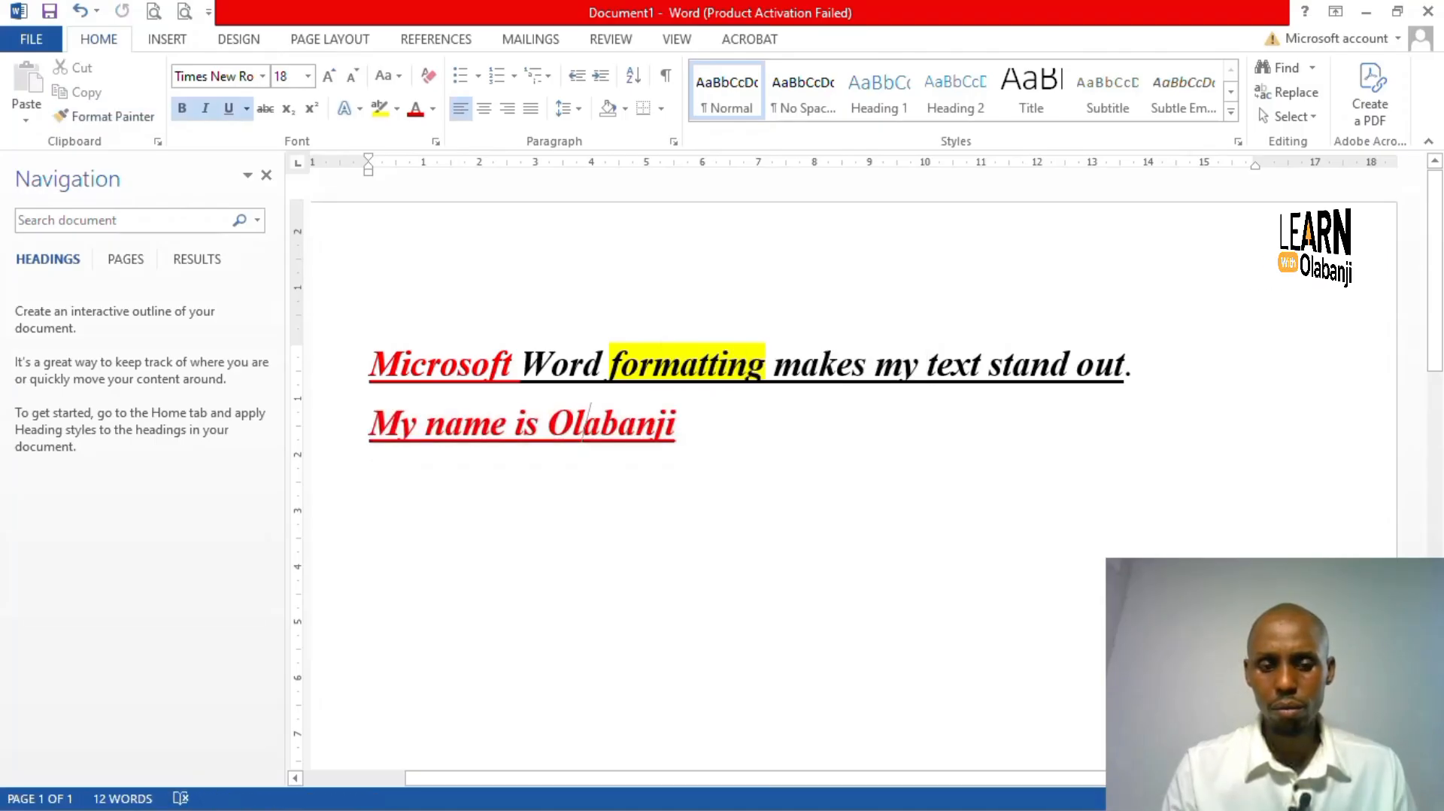